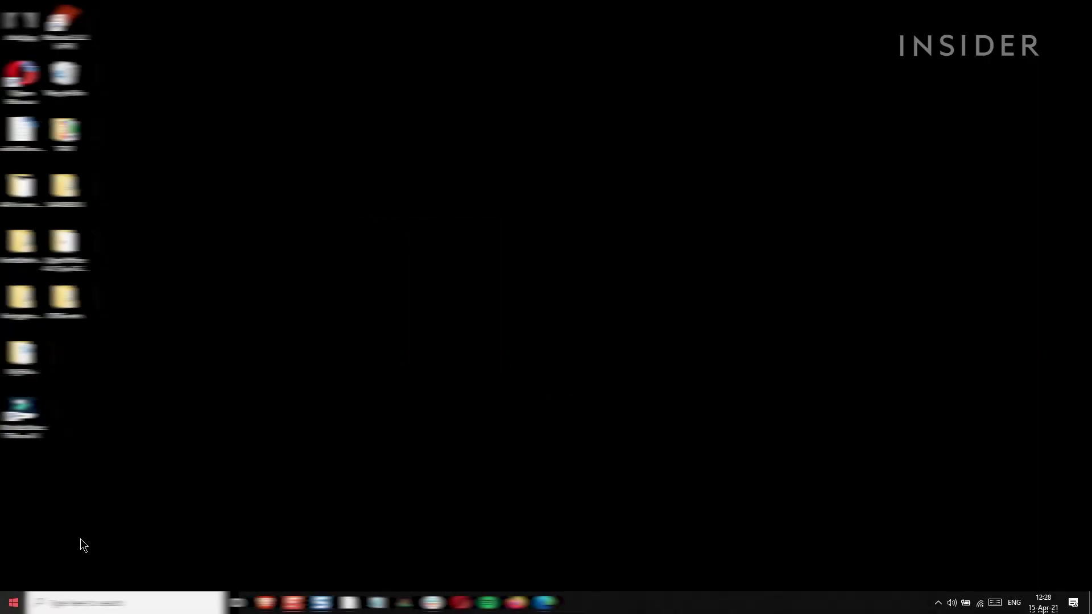
Launch HitFilm Express from the Start menu's Recently added list
click(14, 603)
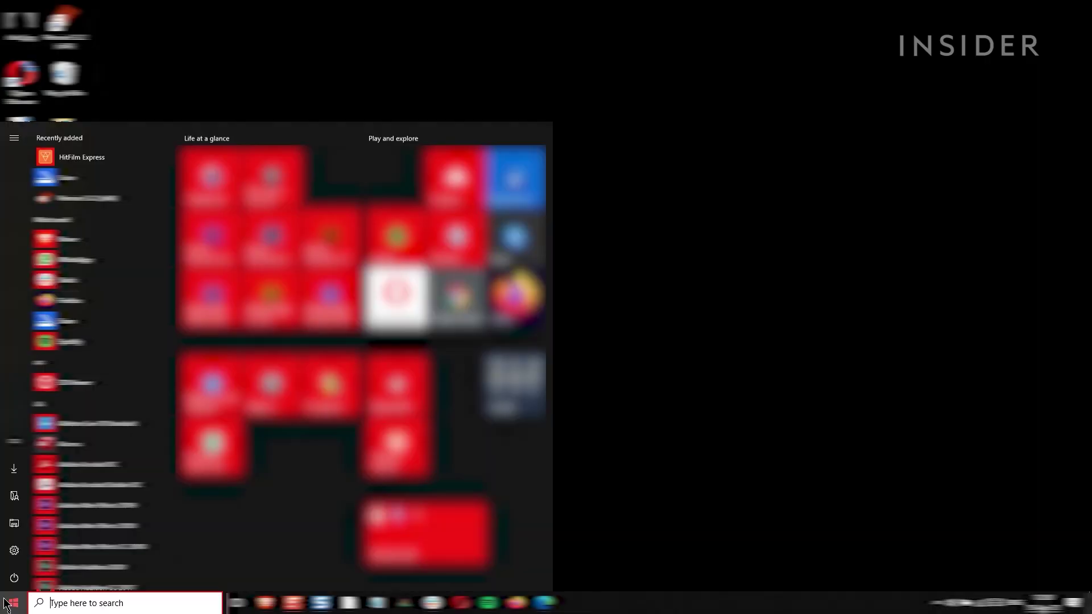
click(71, 159)
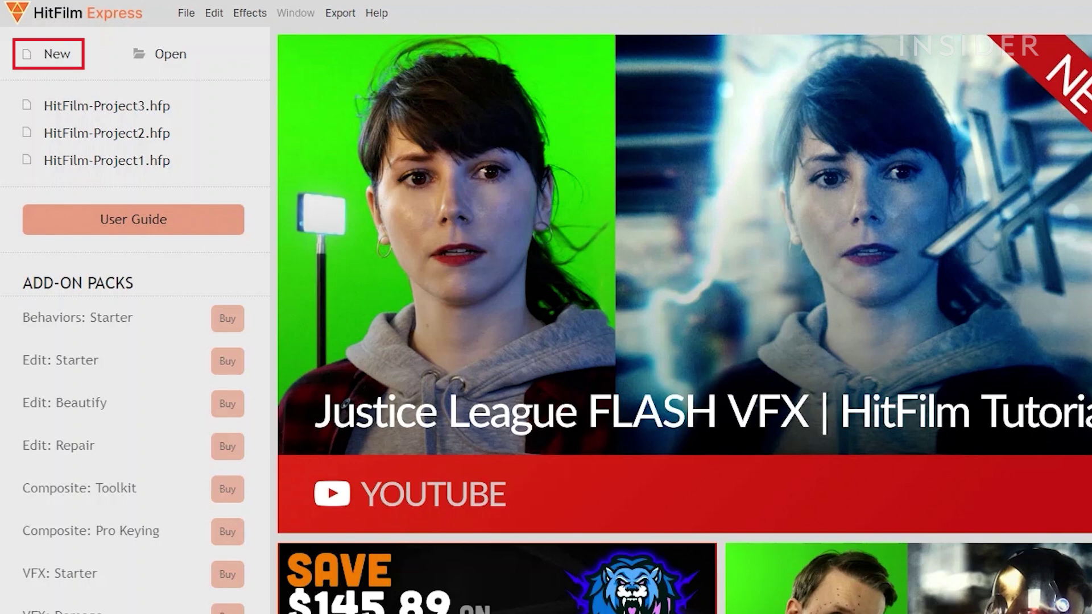
Create a new project with the Custom template at 1920×1080, 25 fps, 48000 Hz
click(55, 57)
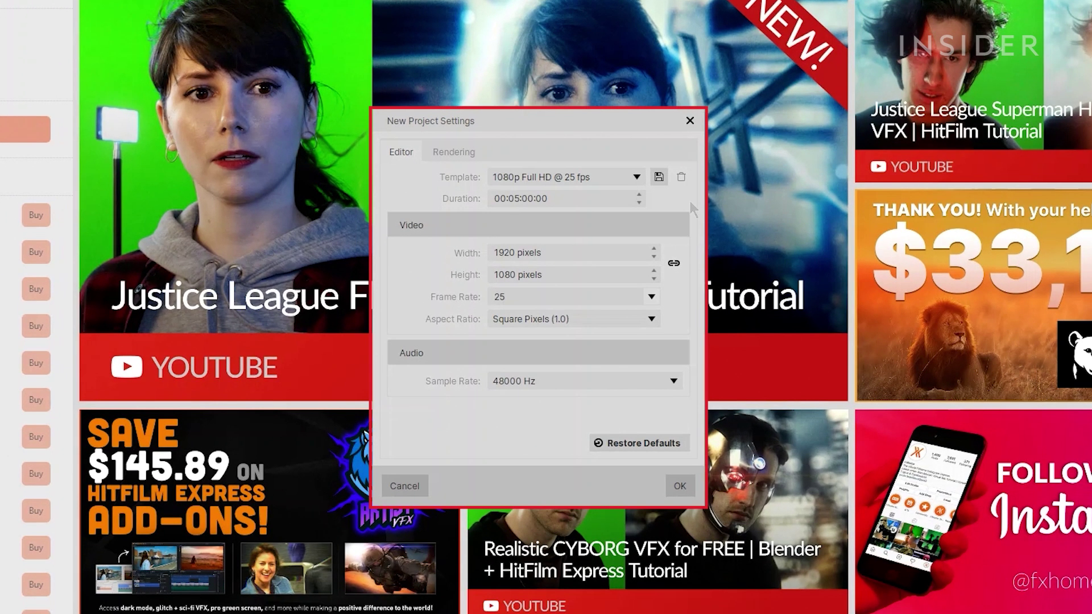
click(636, 177)
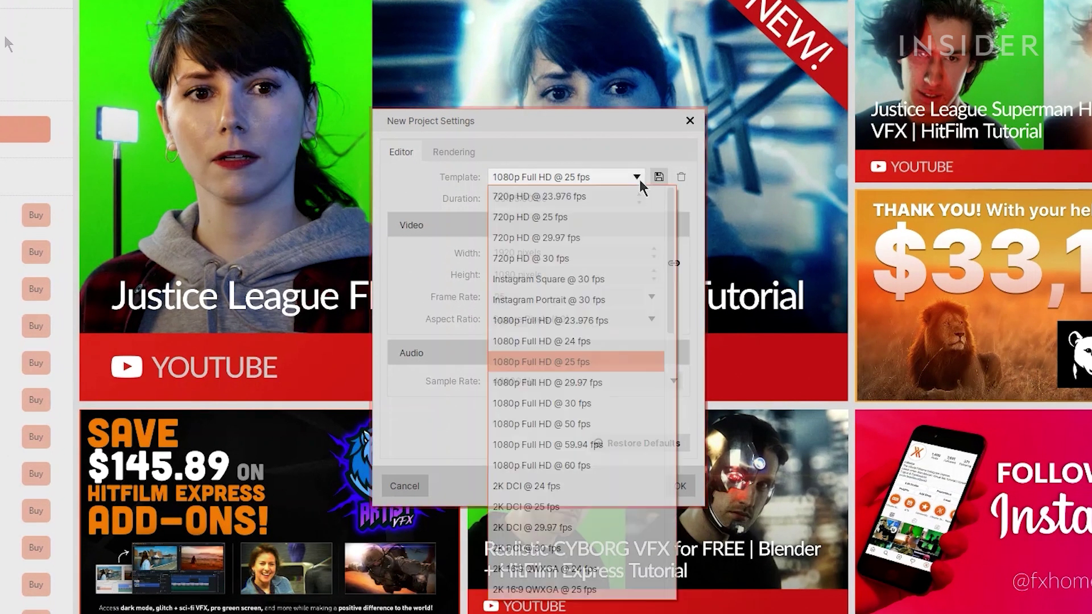
scroll(667, 212, down, 1)
scroll(668, 211, down, 5)
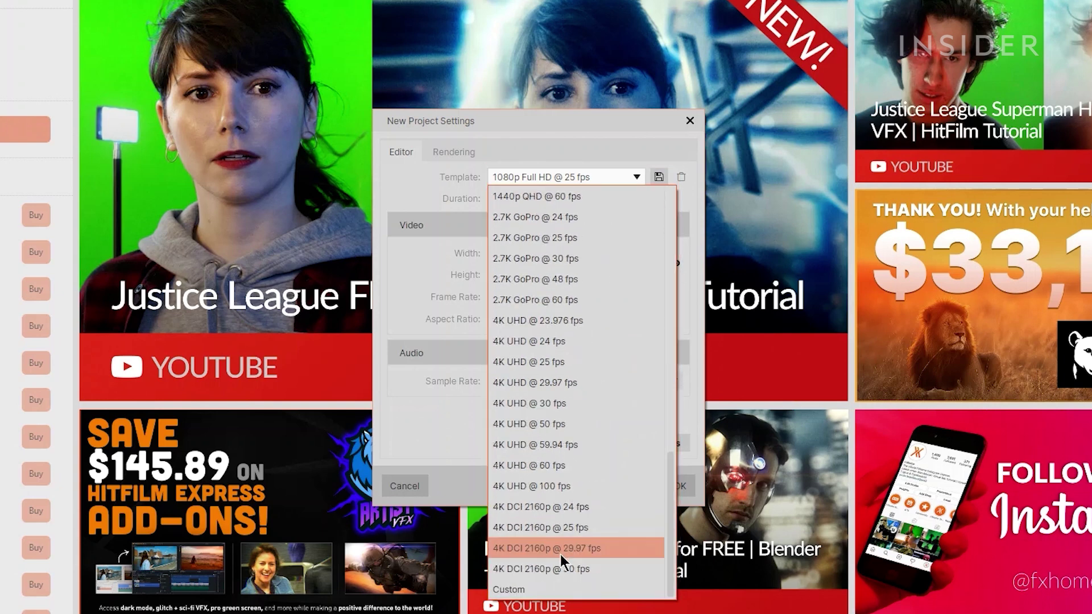
click(544, 586)
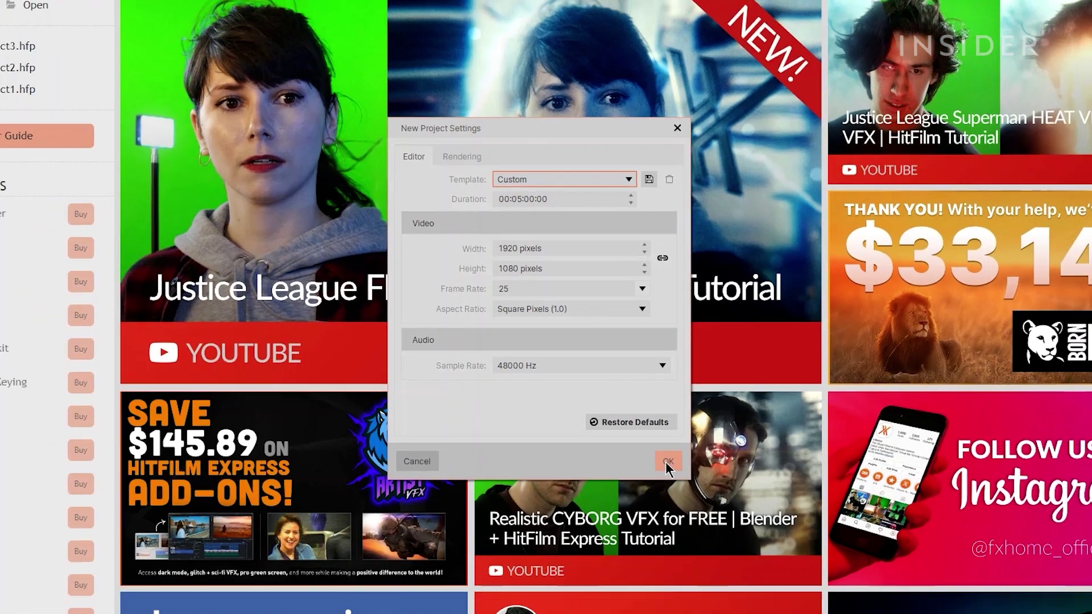
click(679, 486)
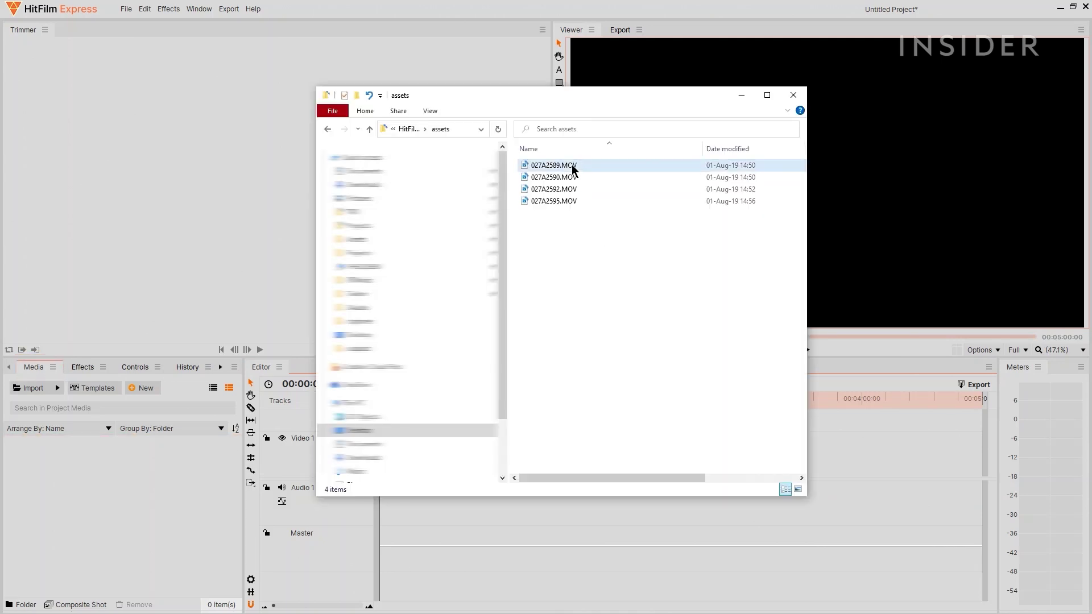
Drag the clips 027A2589, 027A2590 and 027A2592 from Explorer into the Media panel
click(572, 166)
shift+click(565, 190)
drag(564, 189, 167, 483)
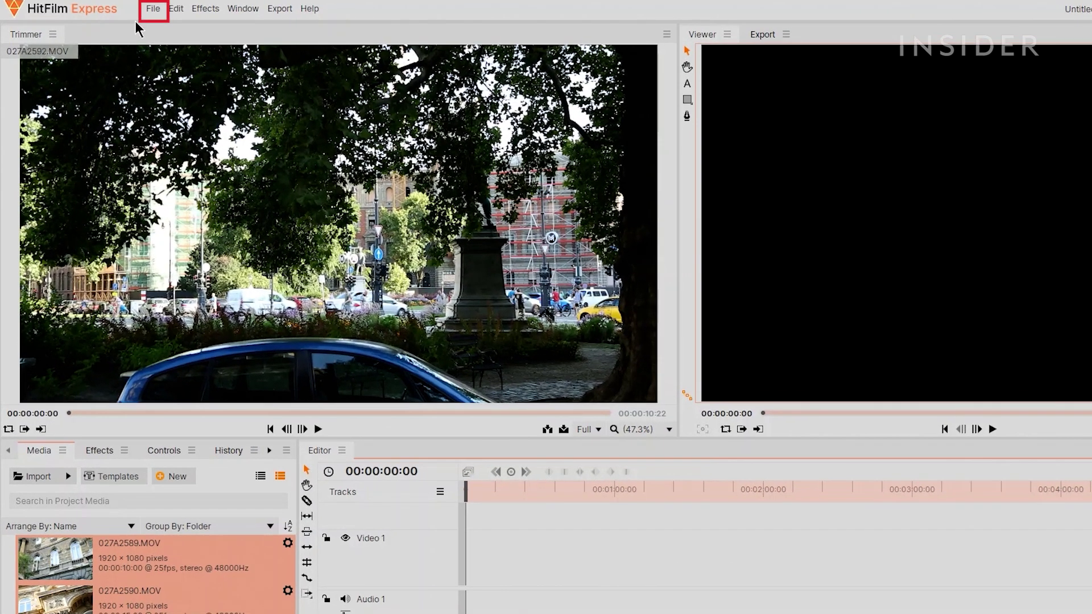
Import 027A2595.MOV through File > Import > Media
click(127, 9)
mouse_move(168, 130)
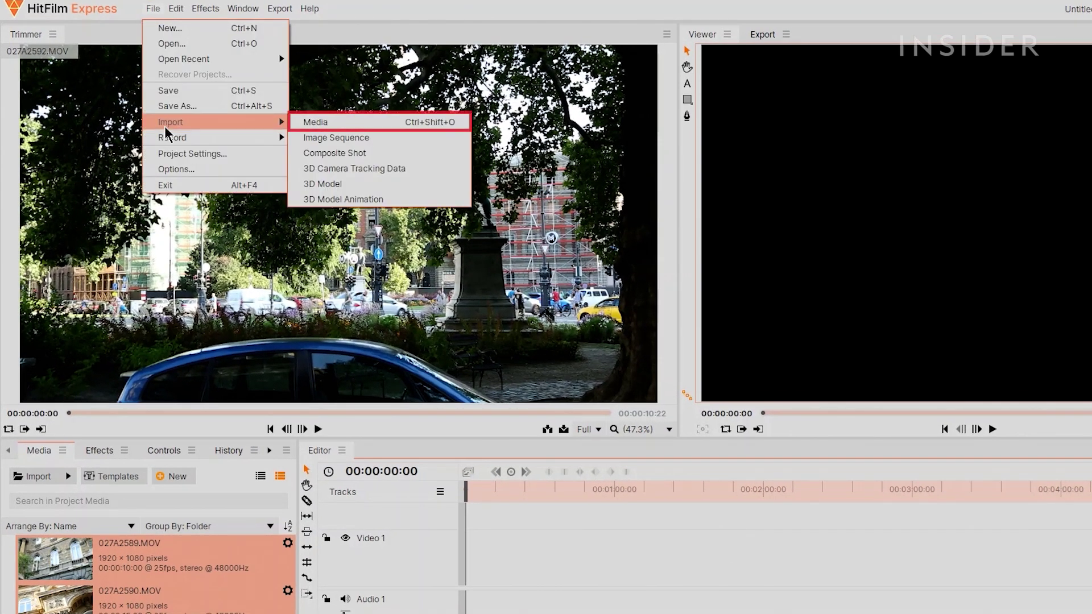
click(334, 122)
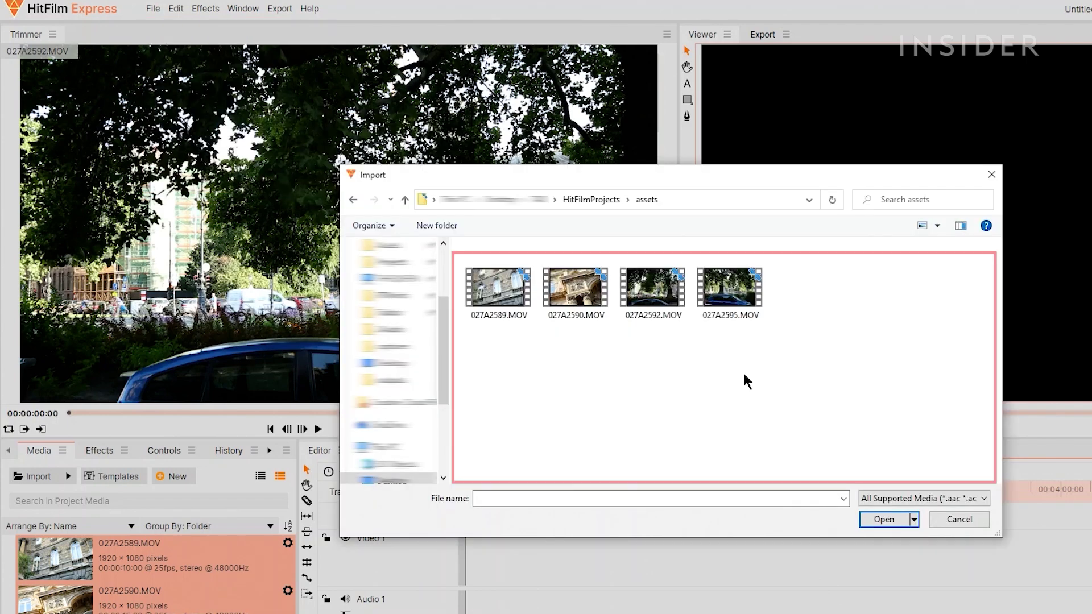
click(729, 288)
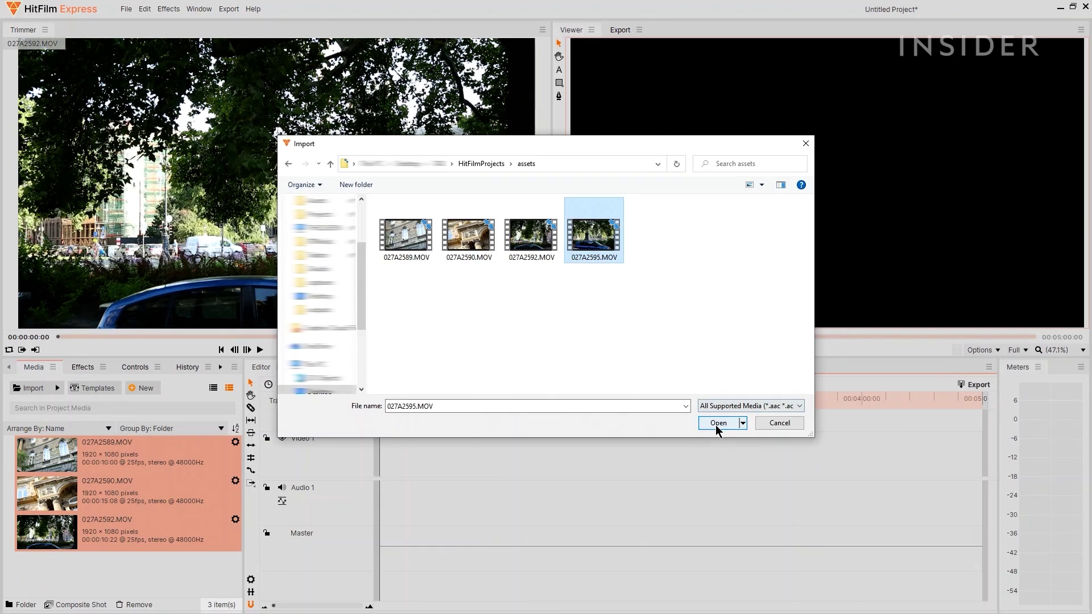
click(716, 423)
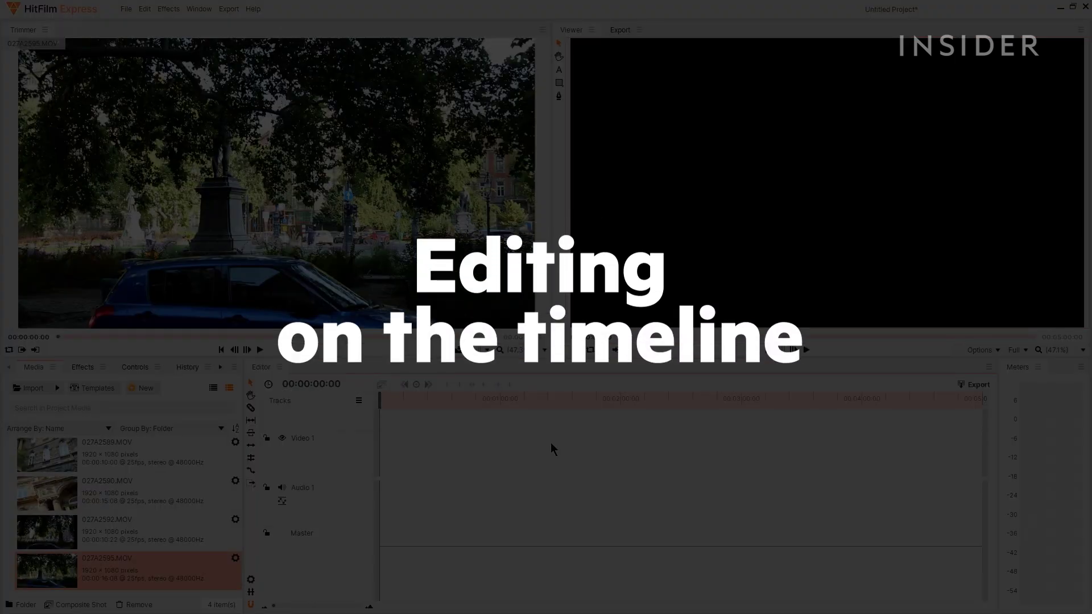
Place 027A2589.MOV and 027A2590.MOV from Media onto Video 1
click(46, 374)
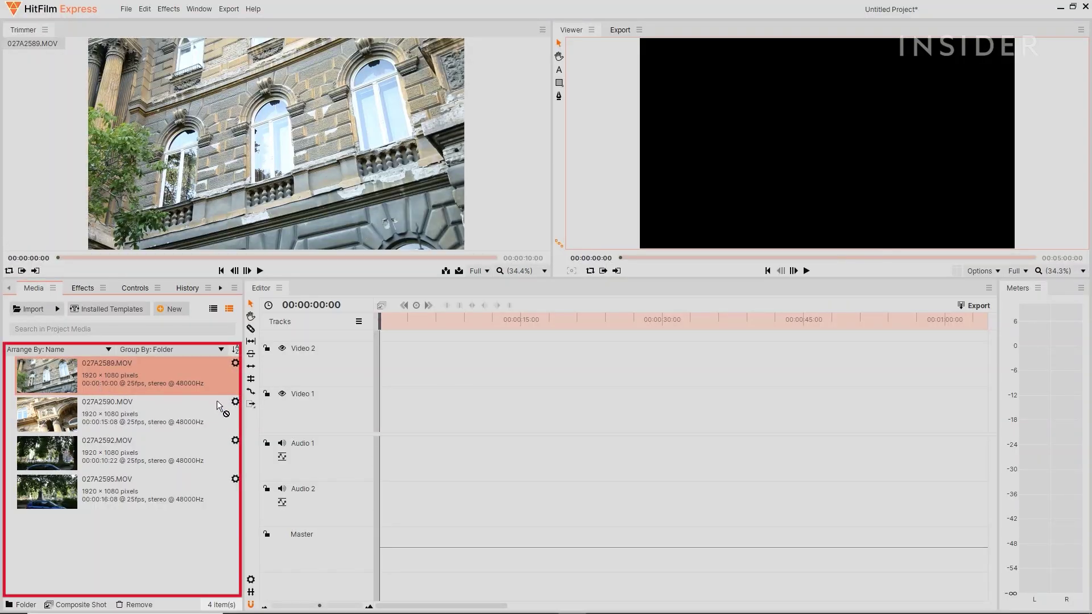
drag(216, 401, 384, 412)
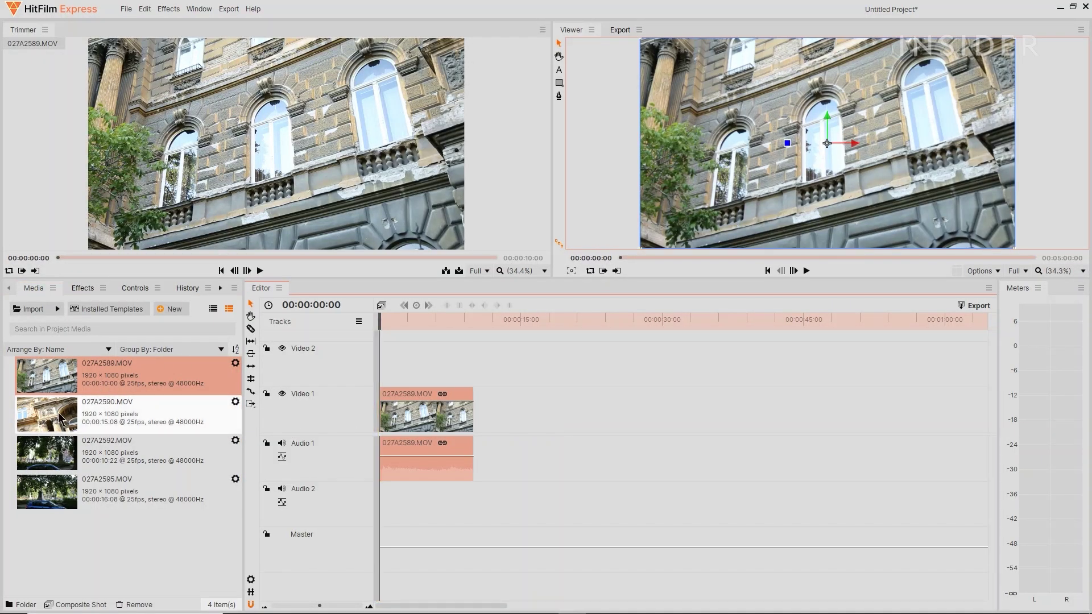
drag(62, 419, 476, 421)
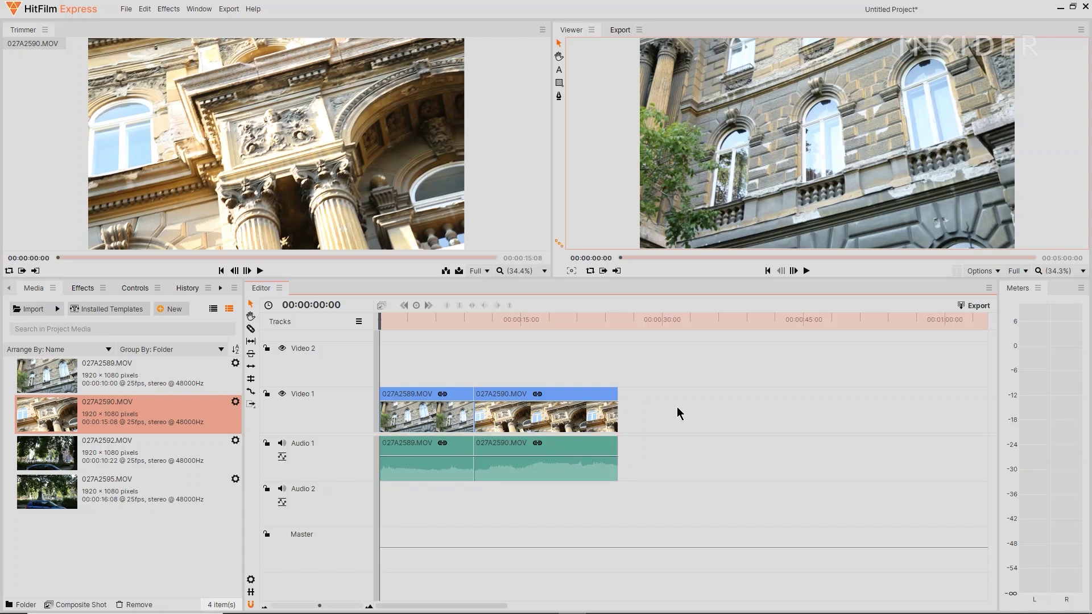
Reorder the clips so 027A2590 starts at 0 and 027A2589 follows at 15:08
drag(448, 426, 674, 426)
drag(575, 426, 482, 428)
drag(648, 425, 557, 424)
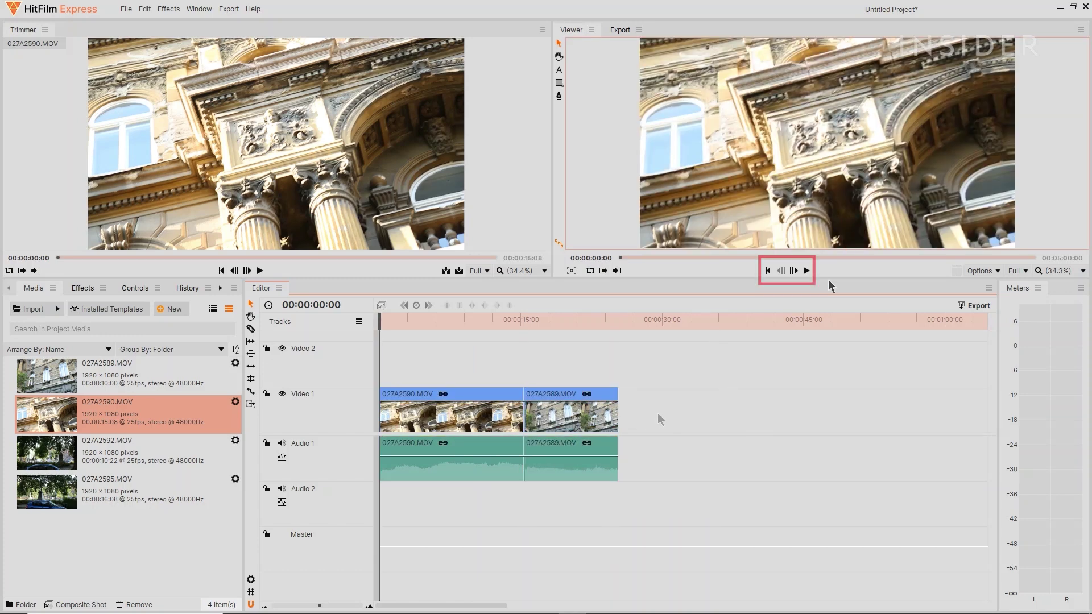
Play the sequence, pause at 00:00:04:04, then move 027A2589 to start at 00:00:10:17
click(807, 272)
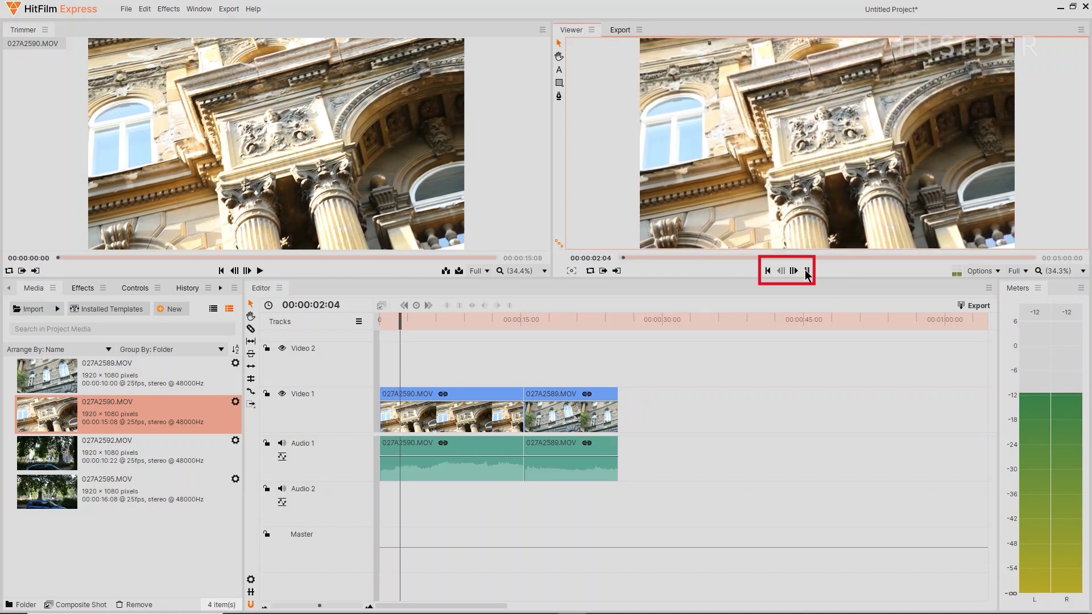
click(807, 272)
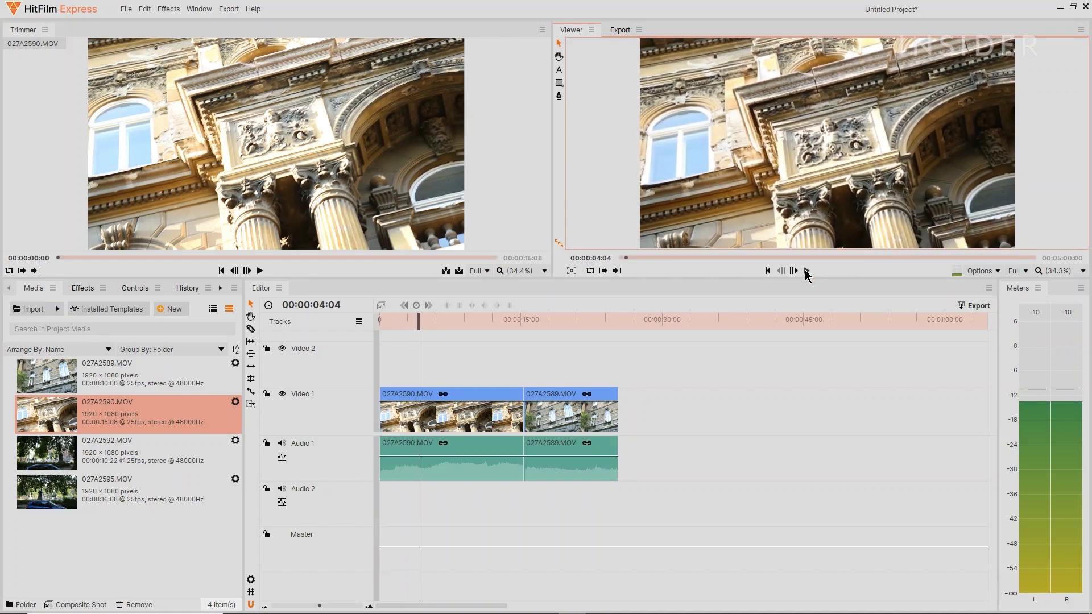
drag(556, 421, 556, 378)
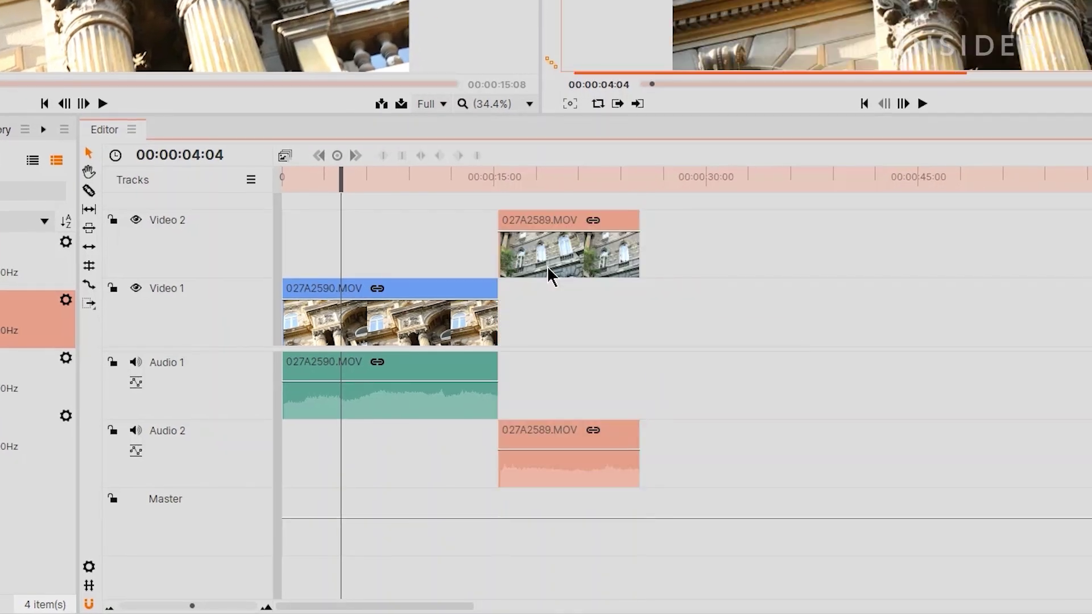
drag(547, 256, 472, 305)
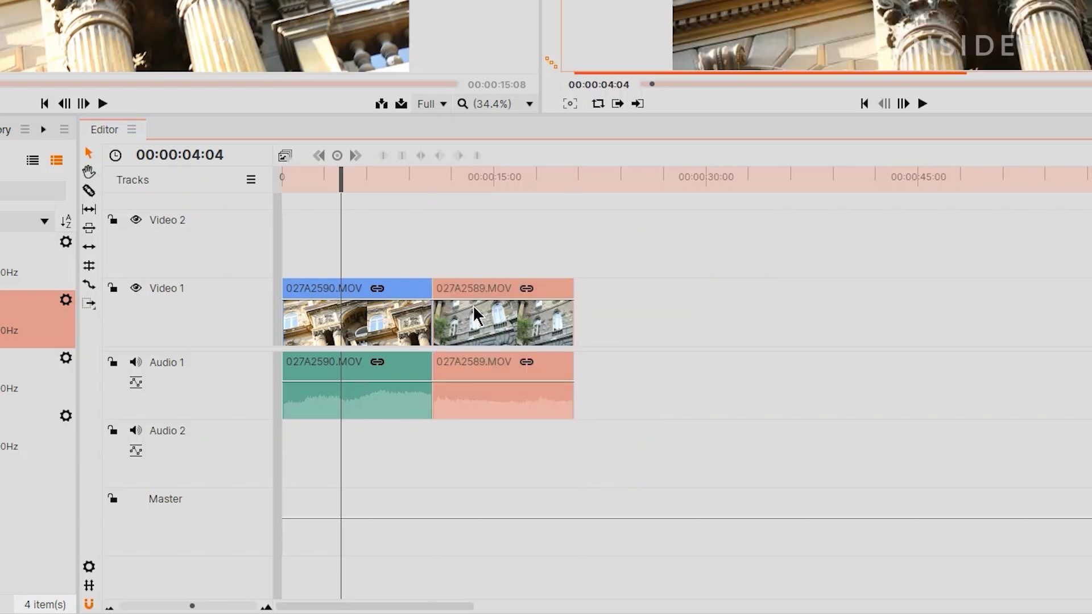
click(608, 305)
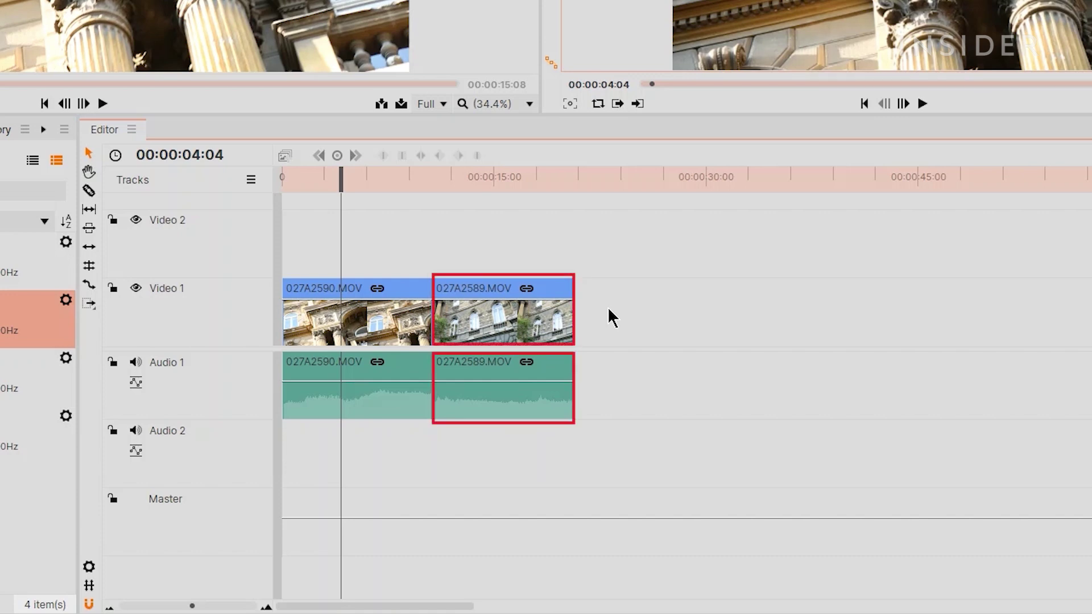
Unlink 027A2589's audio from its video, drag the parts apart, then undo the moves
right_click(506, 321)
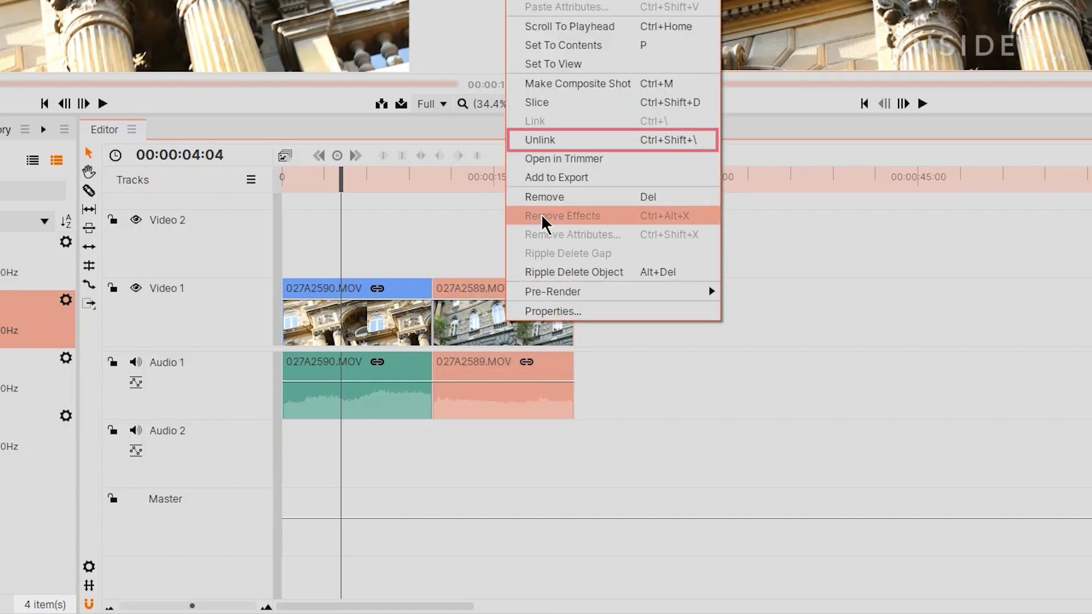
click(556, 152)
drag(526, 366, 660, 366)
drag(556, 324, 803, 334)
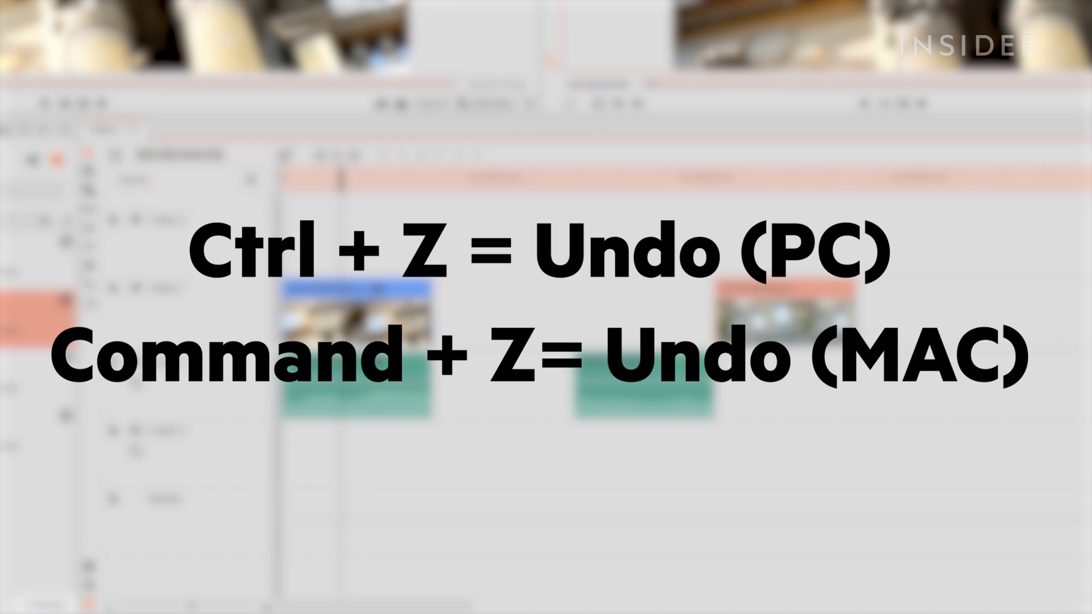
key(ctrl+z)
key(ctrl+z)
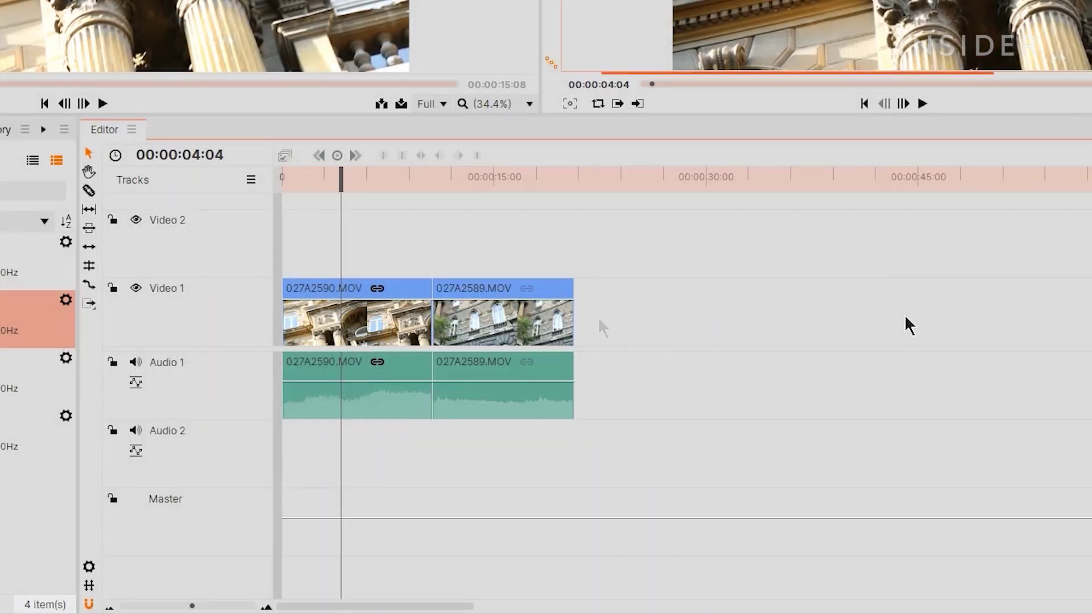
Trim both ends of 027A2589.MOV, then split it in two with the Slice tool
drag(574, 317, 550, 316)
drag(434, 324, 461, 324)
click(89, 191)
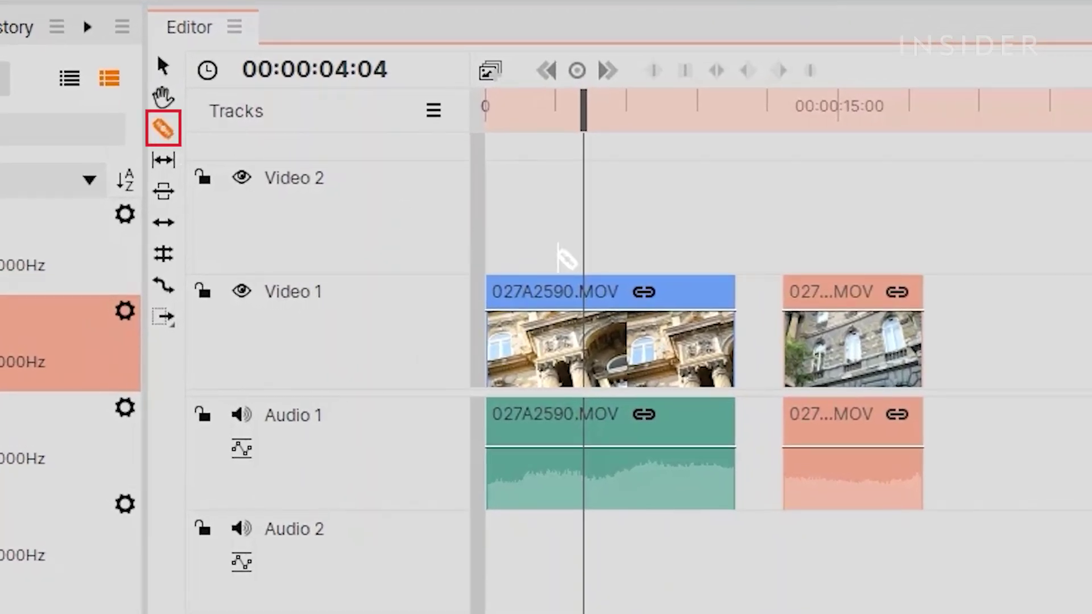
click(853, 348)
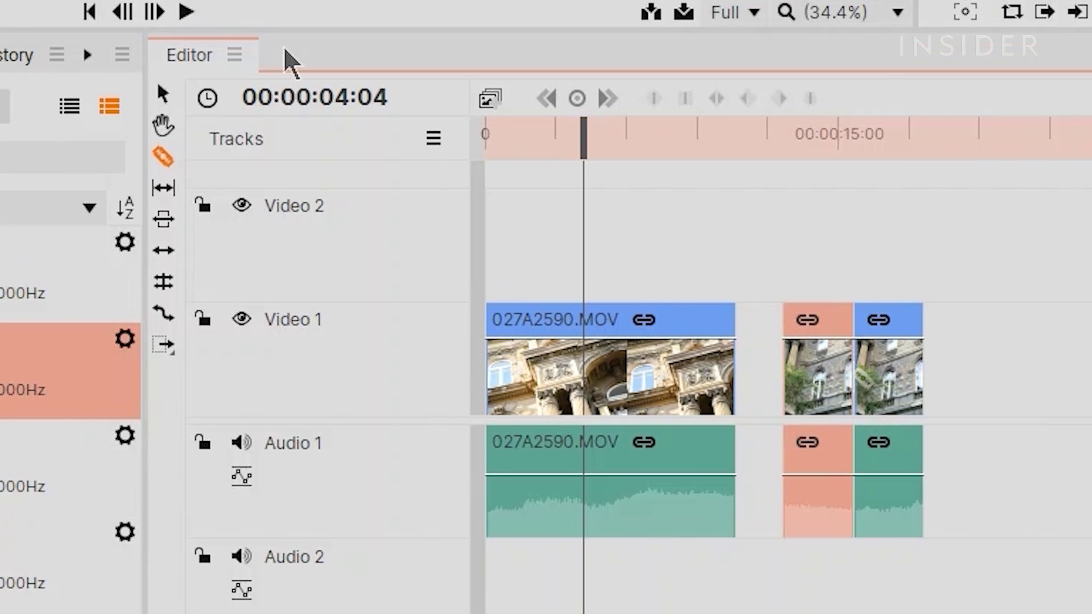
click(162, 96)
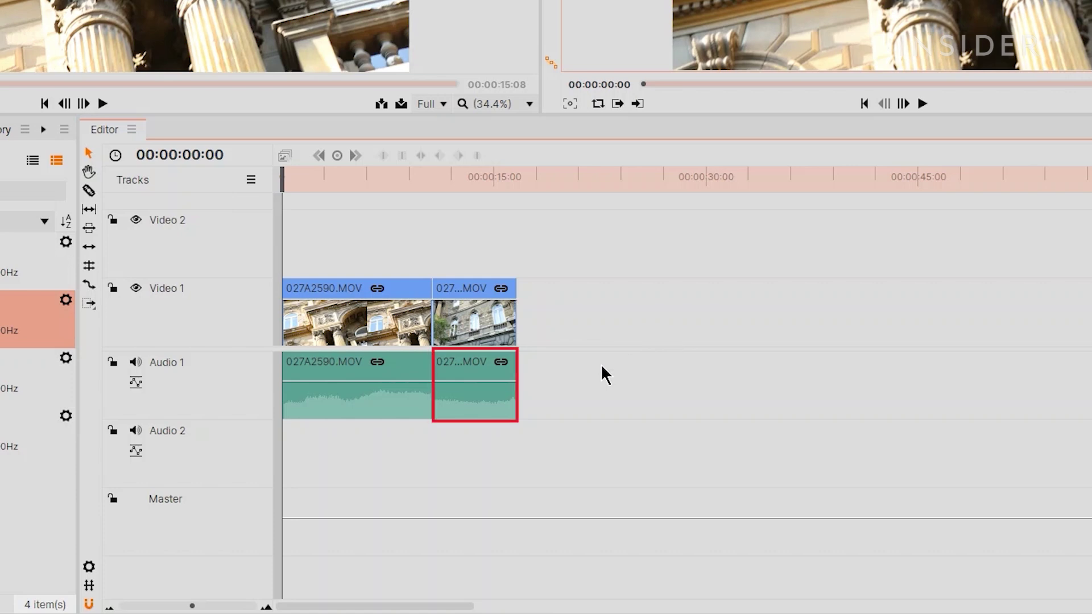
Lower the second clip's audio and add three level keyframes, dipping the middle to -10.67 dB
mouse_move(471, 376)
mouse_down()
mouse_move(469, 397)
mouse_move(470, 379)
mouse_move(448, 382)
mouse_up()
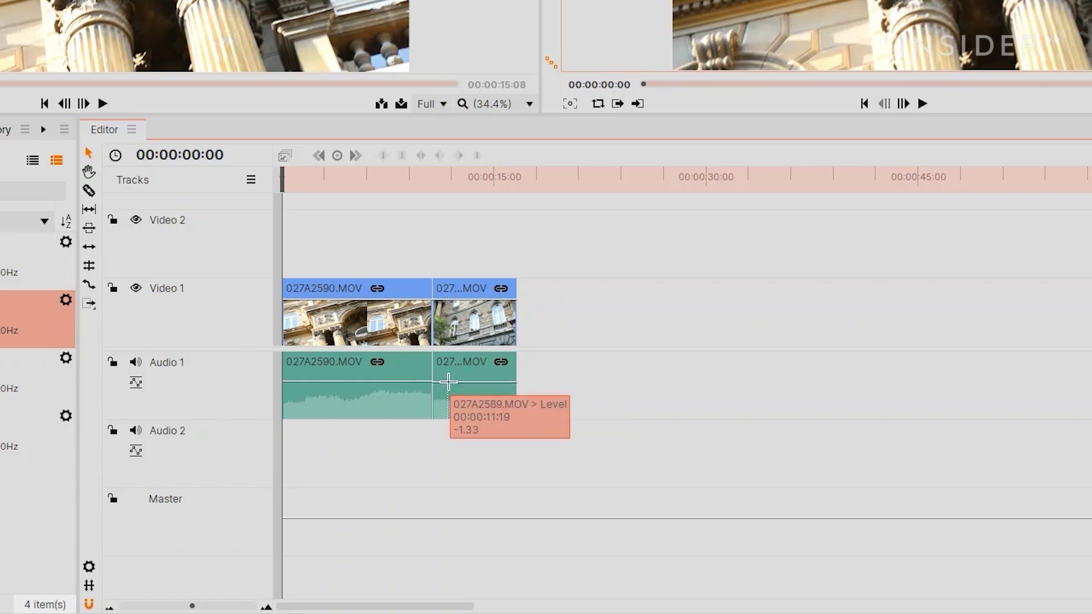
click(448, 381)
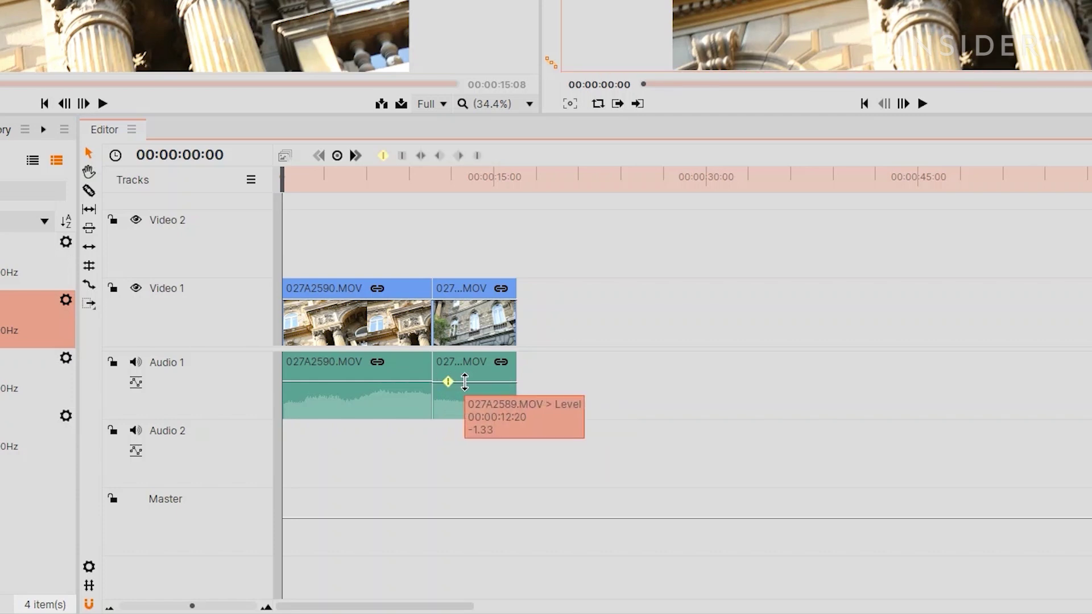
click(475, 382)
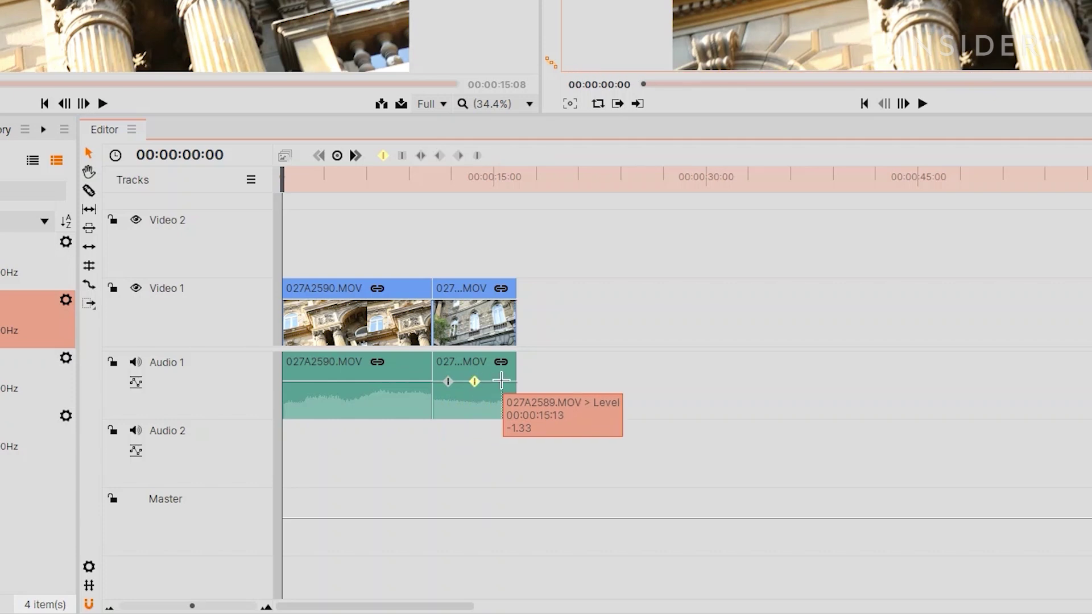
click(501, 380)
drag(474, 382, 474, 392)
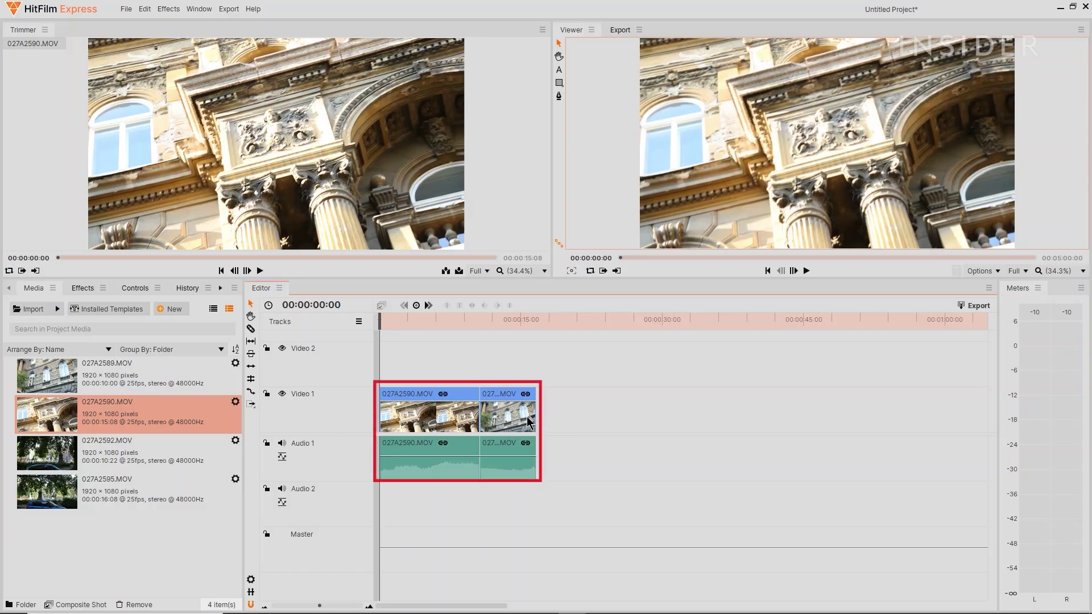
Inspect the second clip's properties and audio level, clearing the timeline selection in between
click(529, 422)
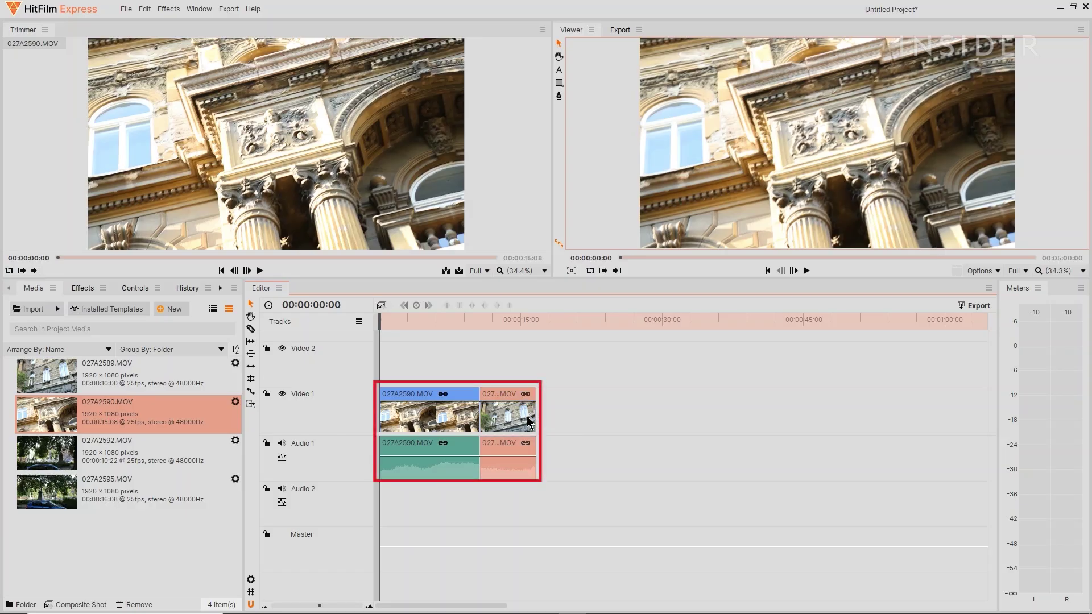
click(136, 289)
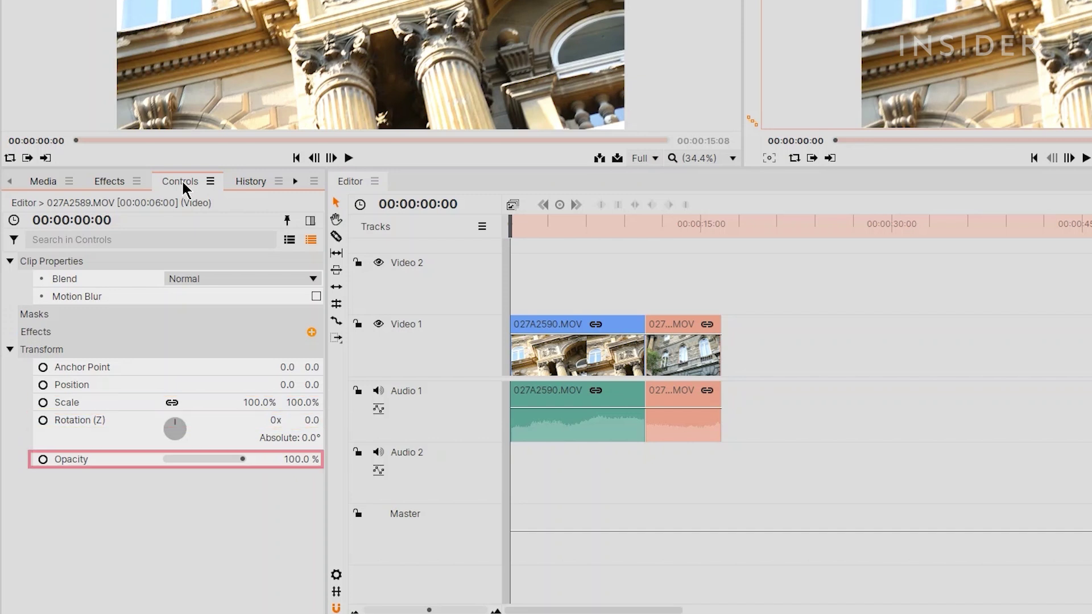
click(749, 467)
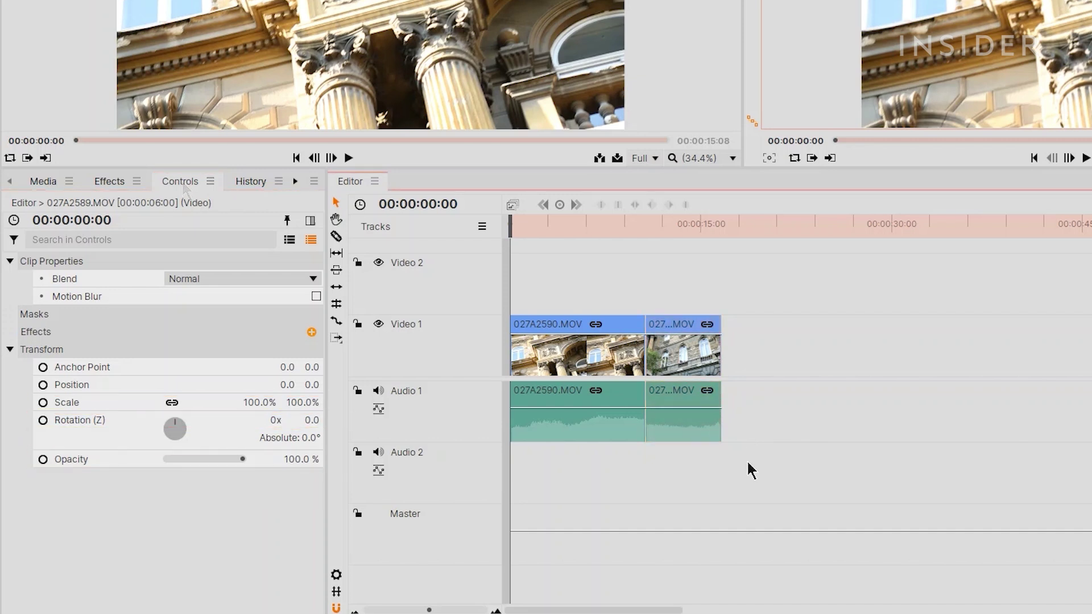
click(714, 440)
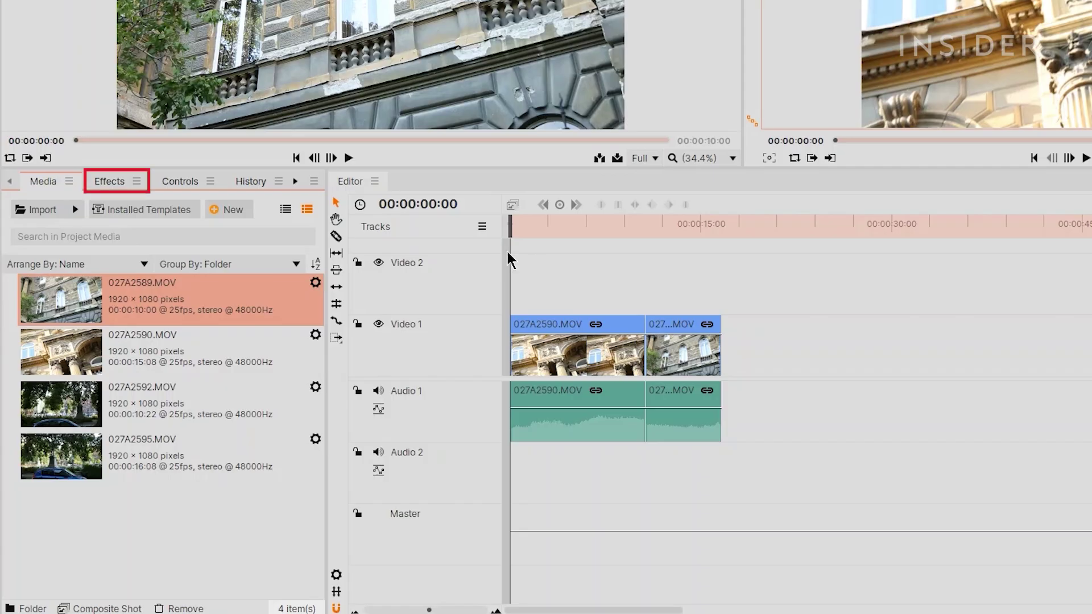
Add the Color Correction effect Hue, Saturation & Lightness to 027A2590.MOV and enable it
click(107, 182)
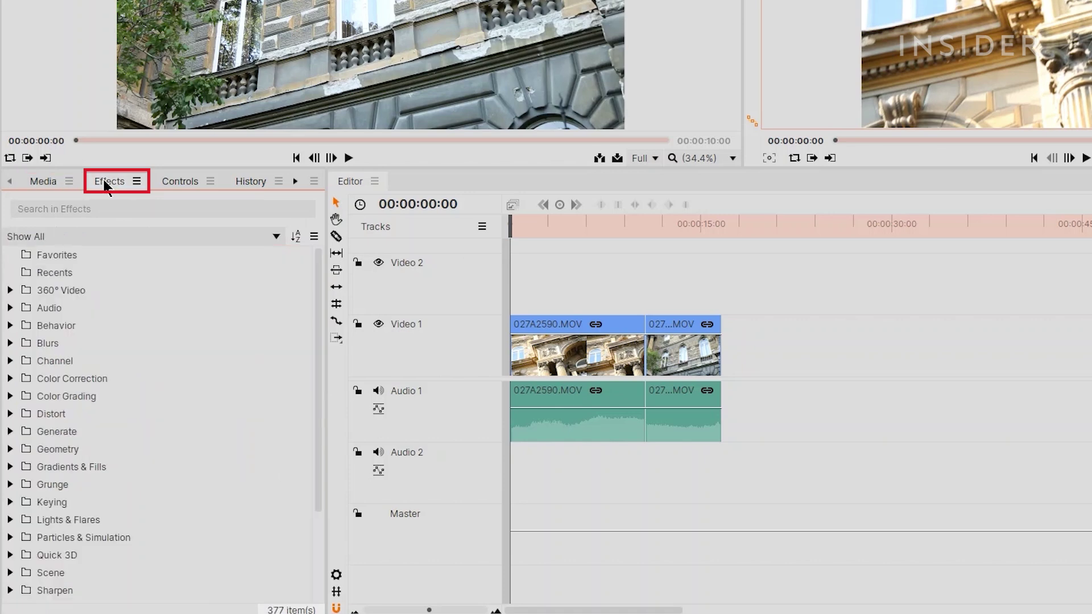
click(10, 379)
scroll(113, 415, down, 4)
drag(112, 423, 592, 370)
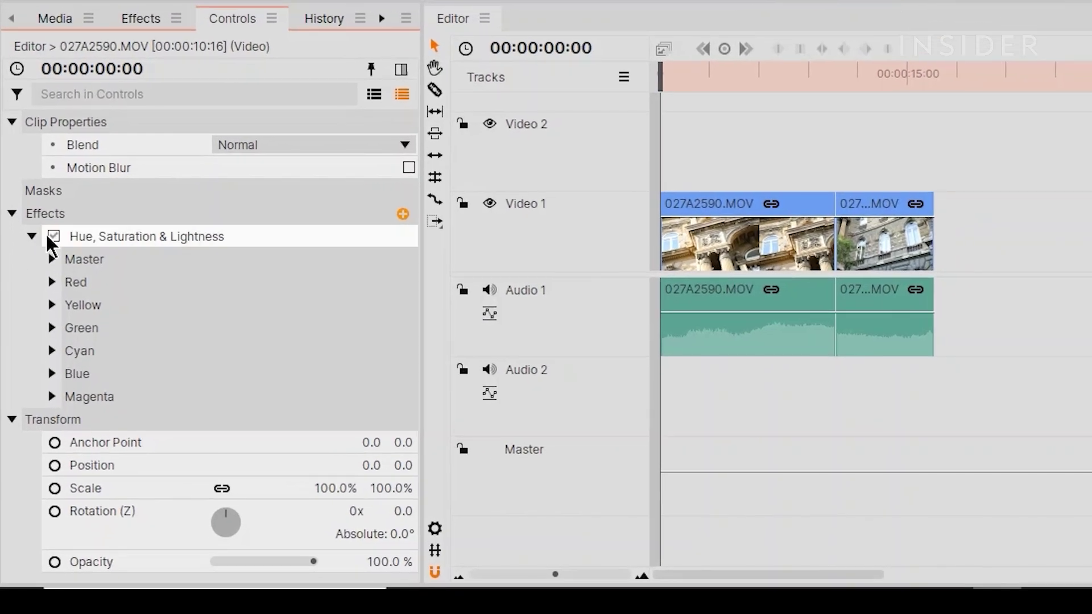
click(42, 350)
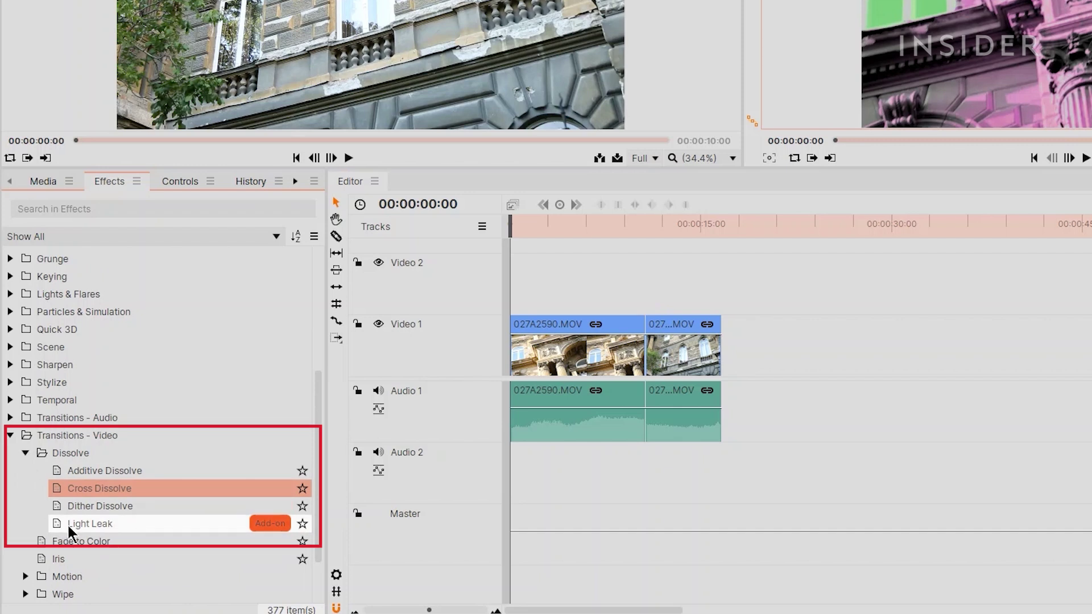
Place a Light Leak transition at the cut, extend it to 00:00:03:07, and set its scale to 10000%
drag(69, 527, 646, 330)
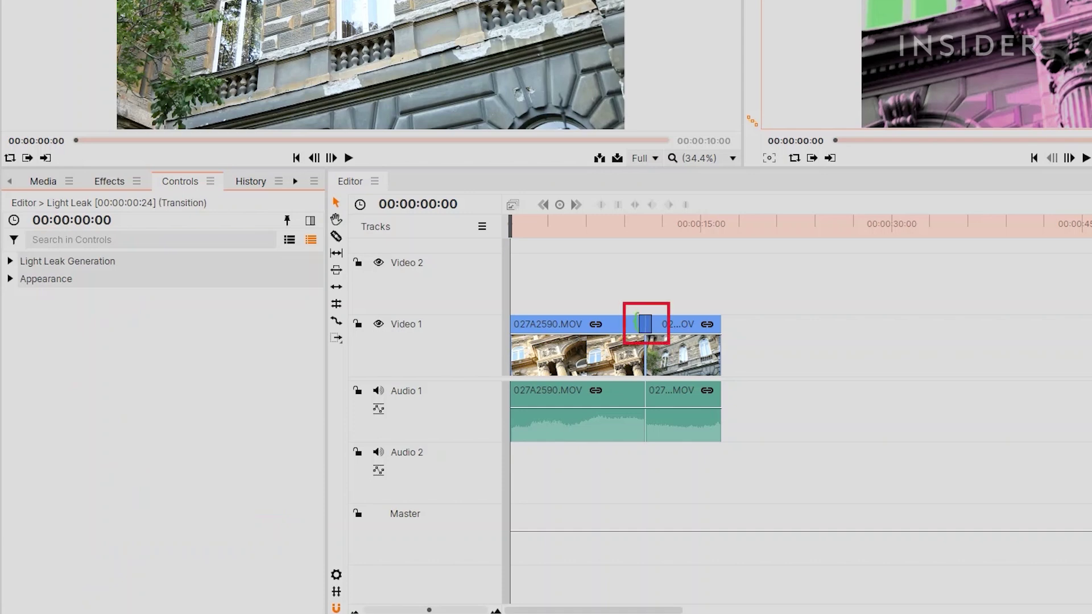
drag(637, 323, 632, 323)
click(10, 262)
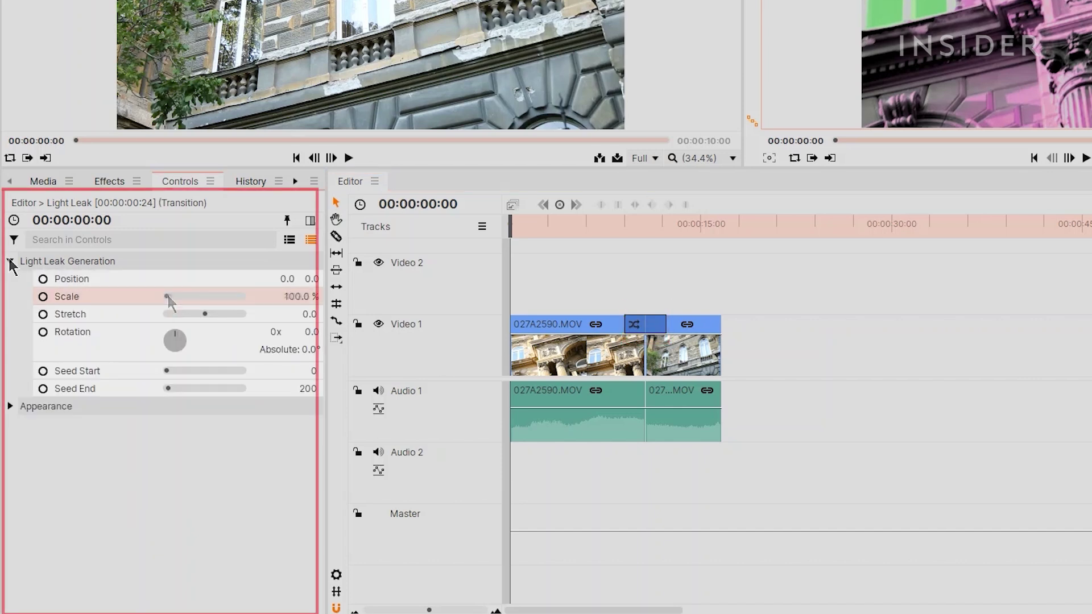
mouse_move(170, 297)
mouse_down()
mouse_move(278, 307)
mouse_move(173, 302)
mouse_up()
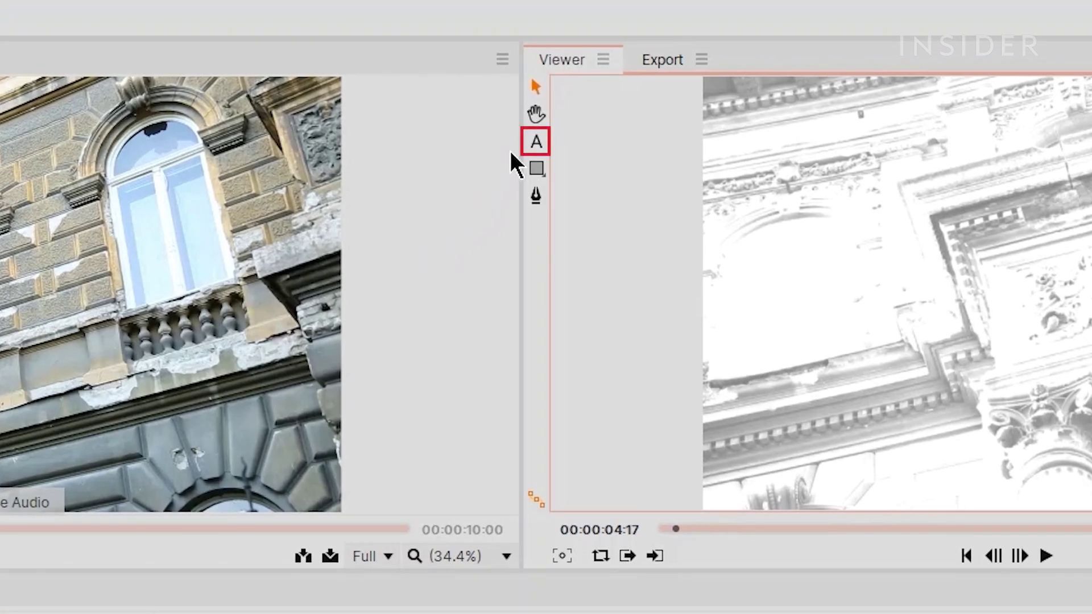
Draw a text box over the video and type 'WELCOME TO MY VIDEO'
click(530, 141)
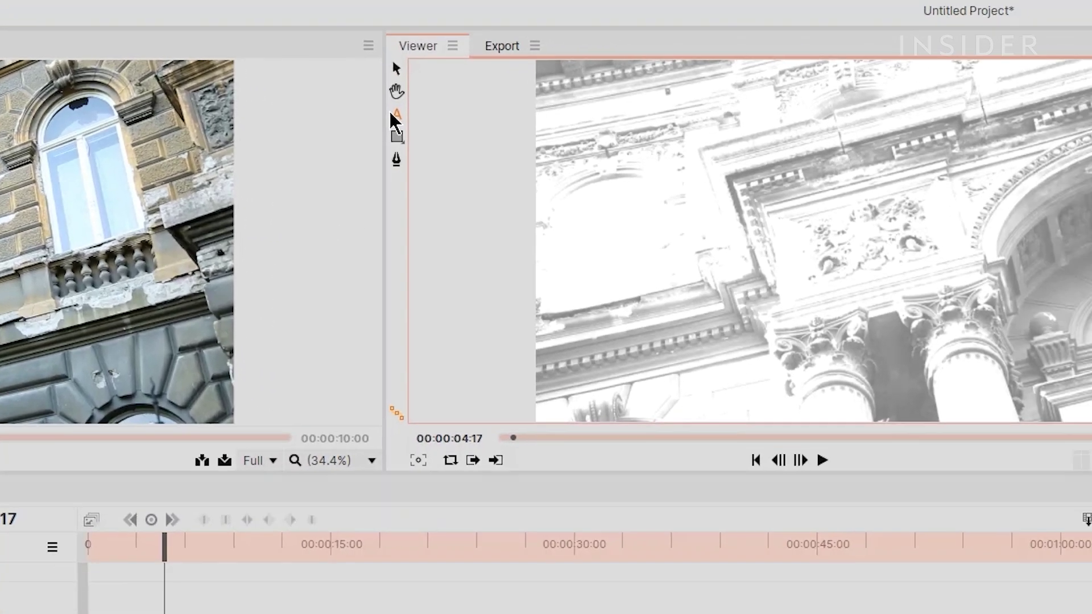
drag(468, 80, 958, 303)
text(WEL)
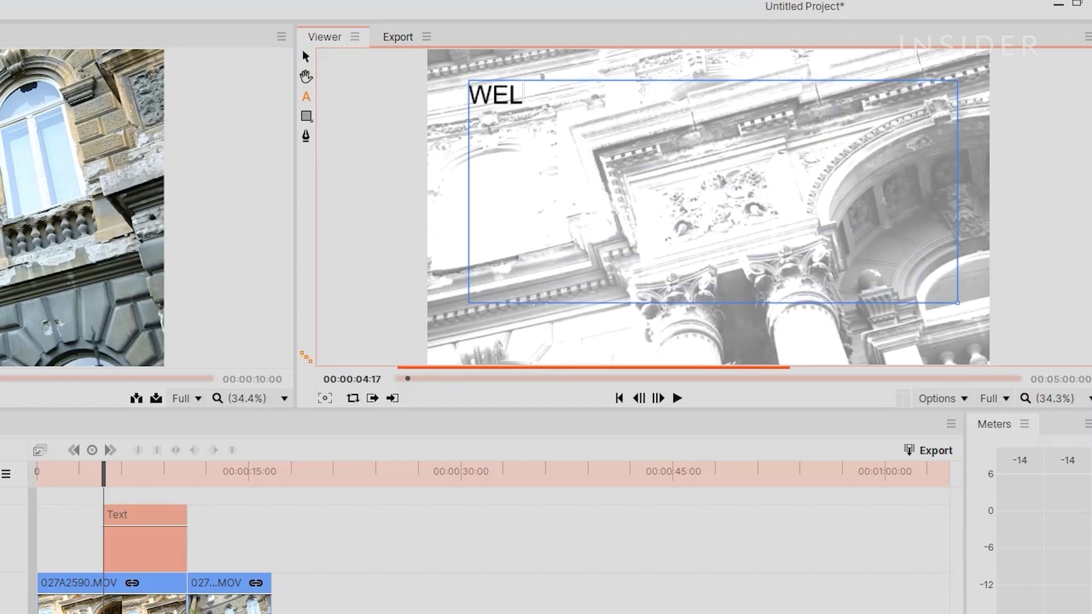
text(COME TO MY VIDEO)
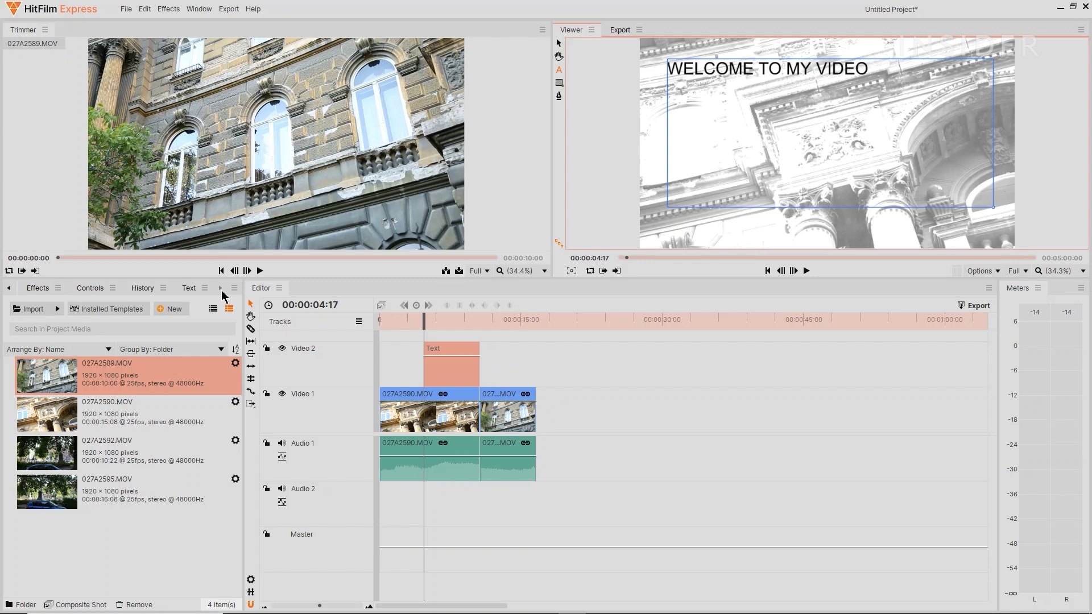
Format the title with font size 205, a new colour and the Bookman Old Style font
click(188, 293)
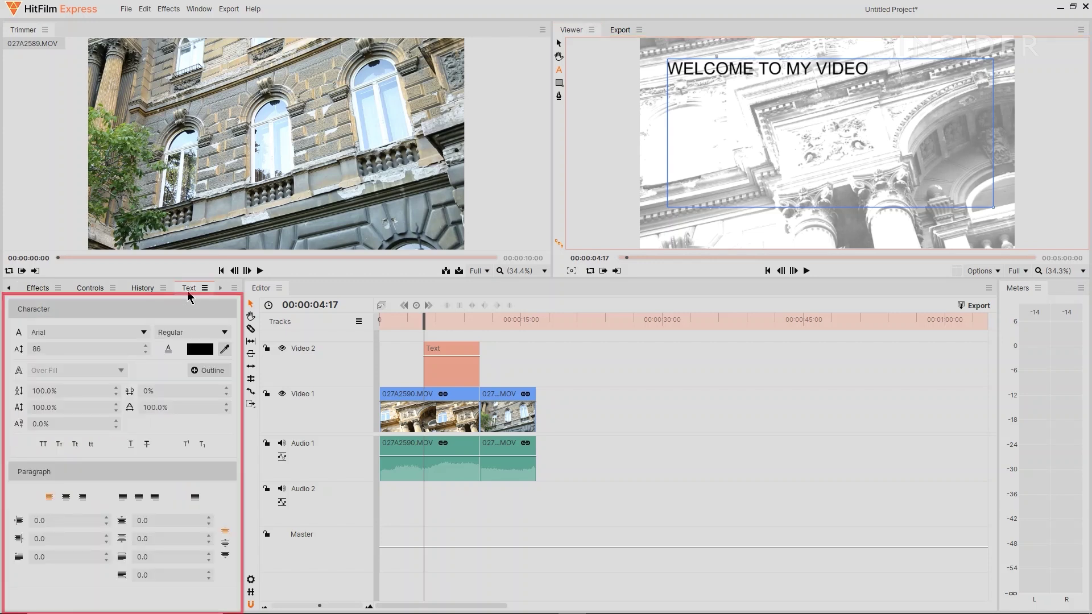
key(ctrl+a)
text(103)
drag(85, 348, 143, 348)
click(202, 349)
click(418, 247)
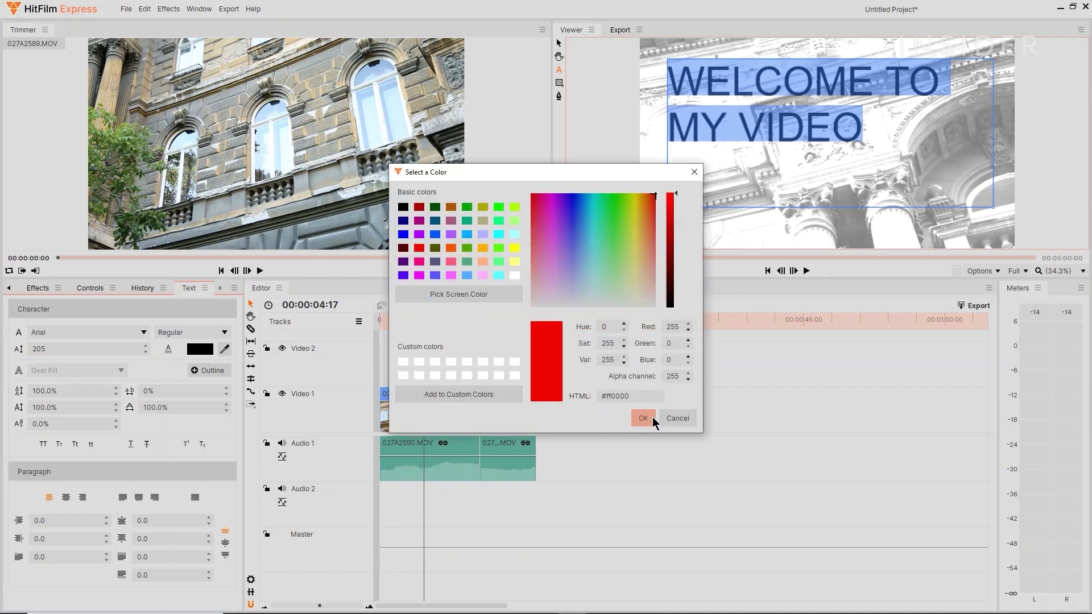
click(643, 418)
click(222, 332)
click(219, 348)
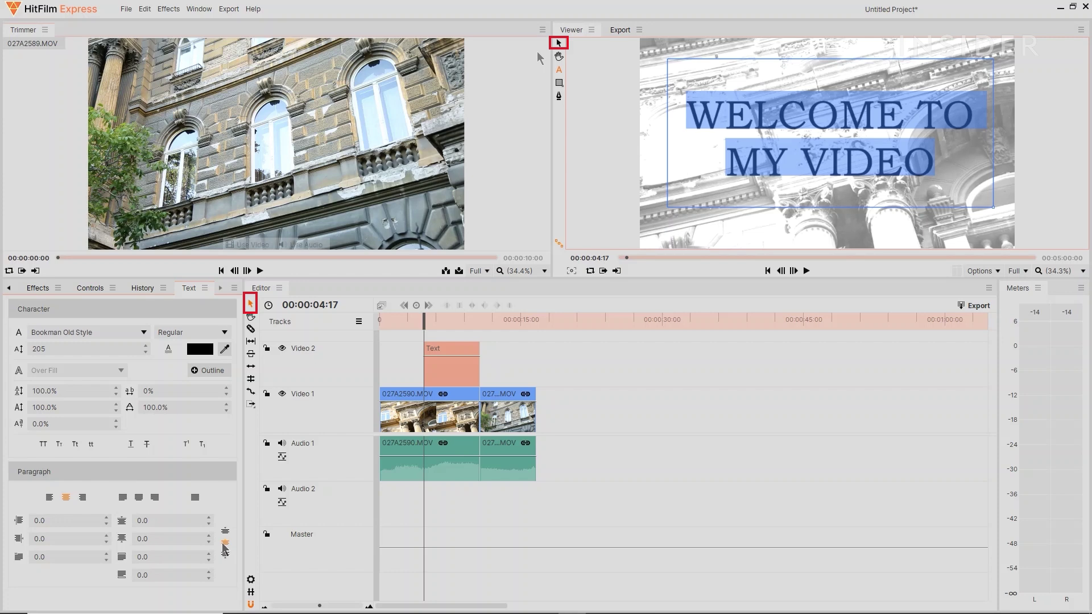
Nudge the title lower in the frame and move the Text clip to the timeline start
click(558, 43)
mouse_move(830, 108)
mouse_down()
mouse_move(830, 80)
mouse_move(831, 149)
mouse_move(830, 114)
mouse_up()
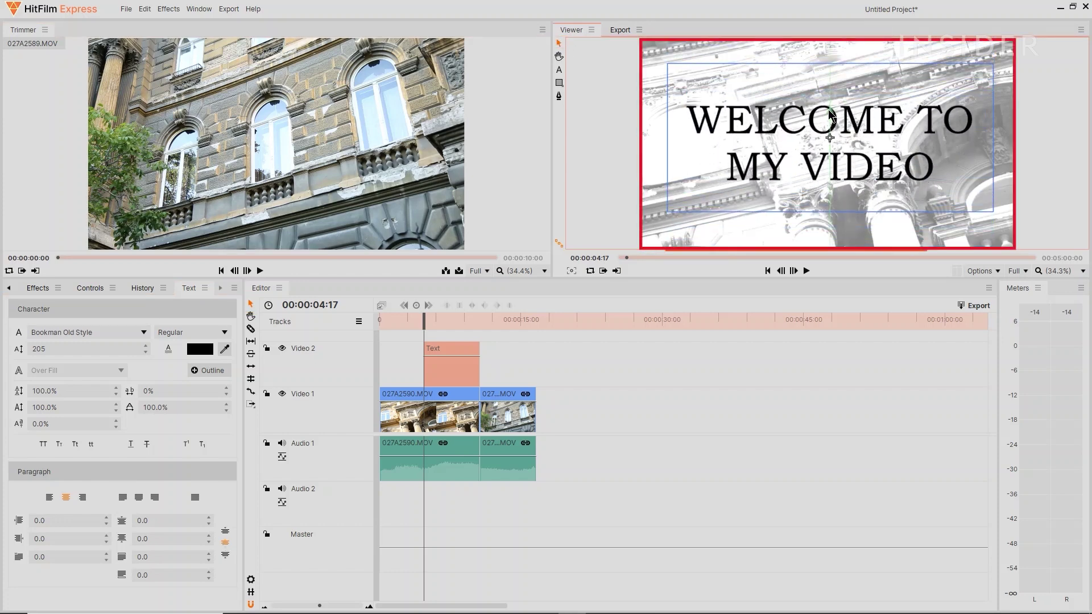
click(766, 367)
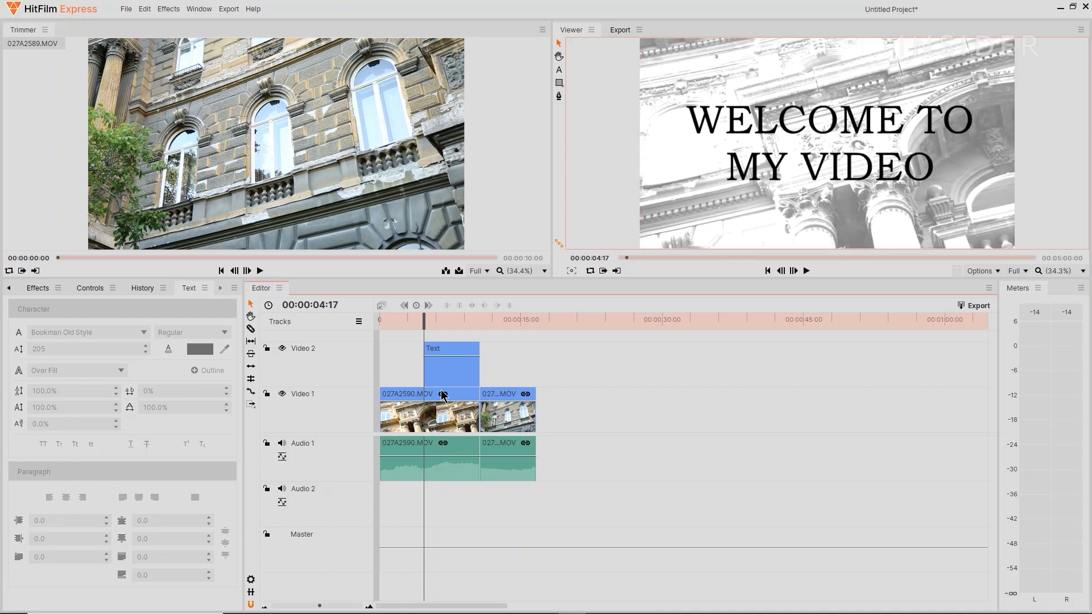
drag(453, 378, 471, 365)
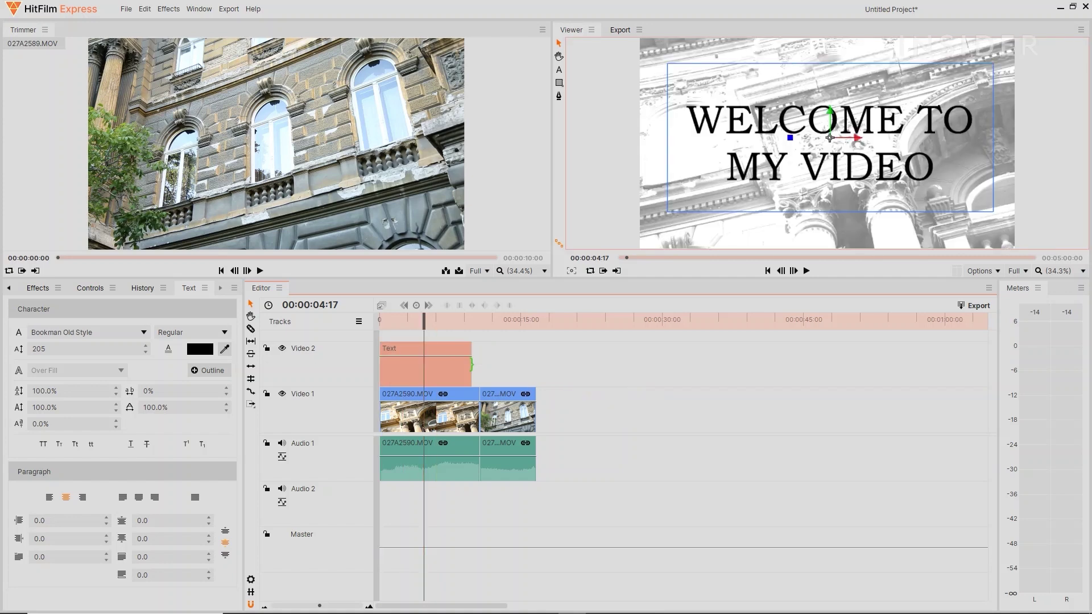
click(513, 373)
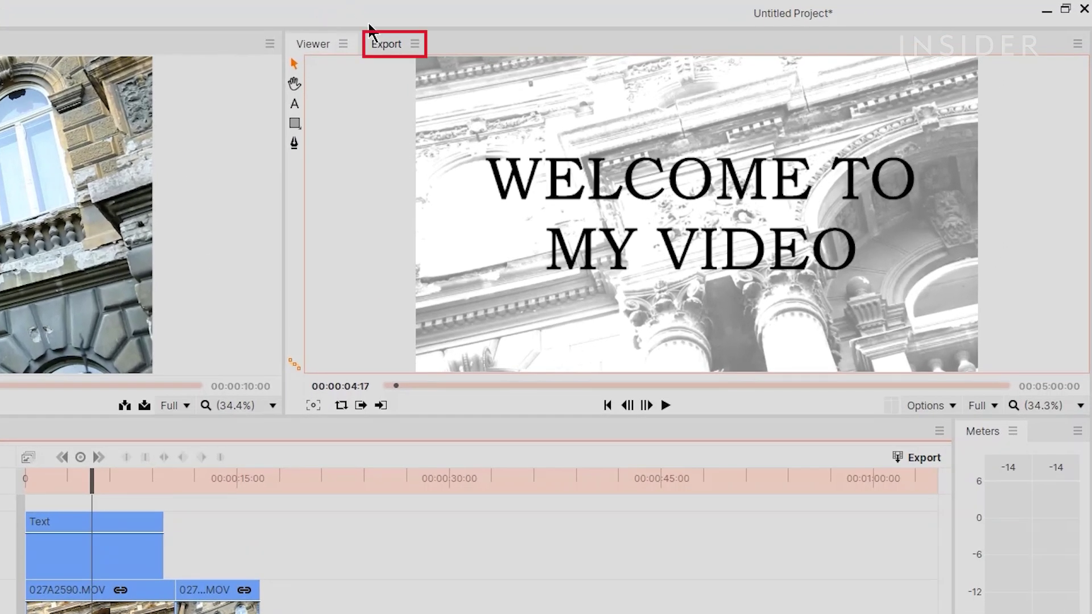
Queue the timeline's in-to-out area for export as MyNewVideoV1.mp4
click(619, 31)
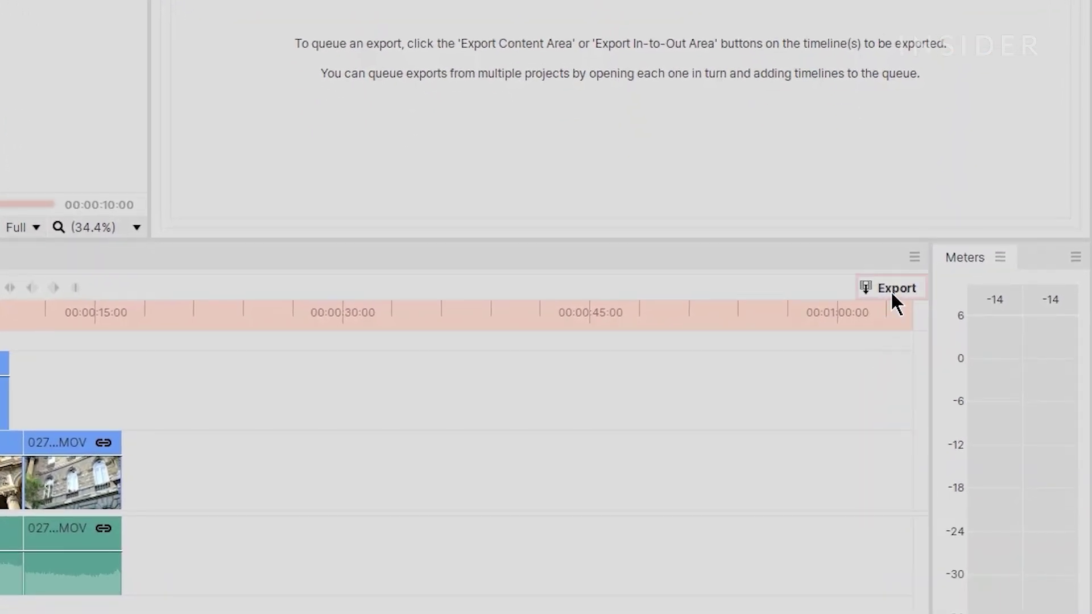
click(921, 458)
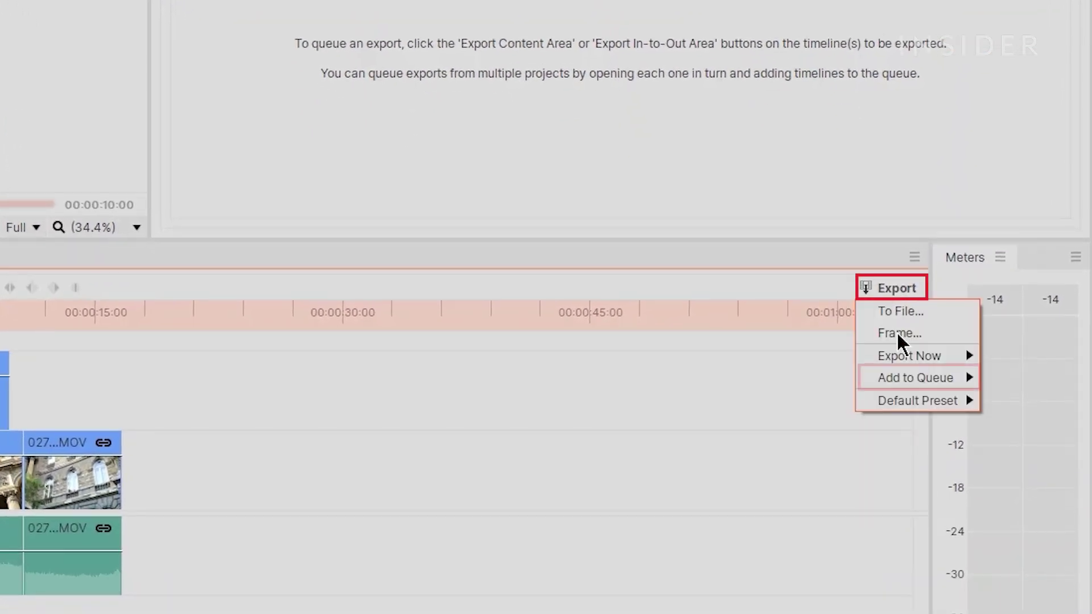
mouse_move(906, 380)
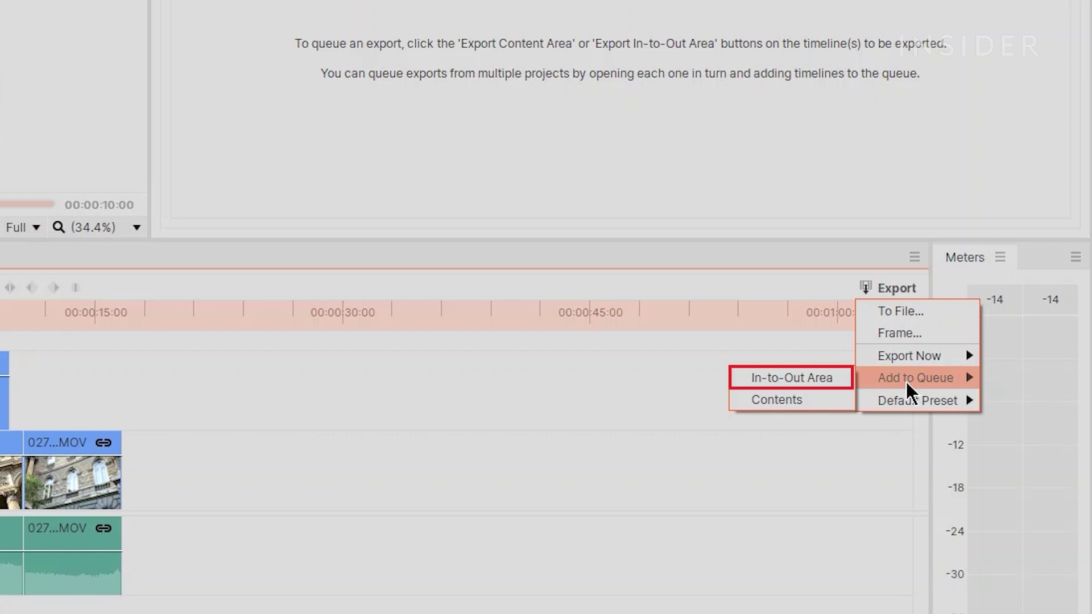
click(826, 377)
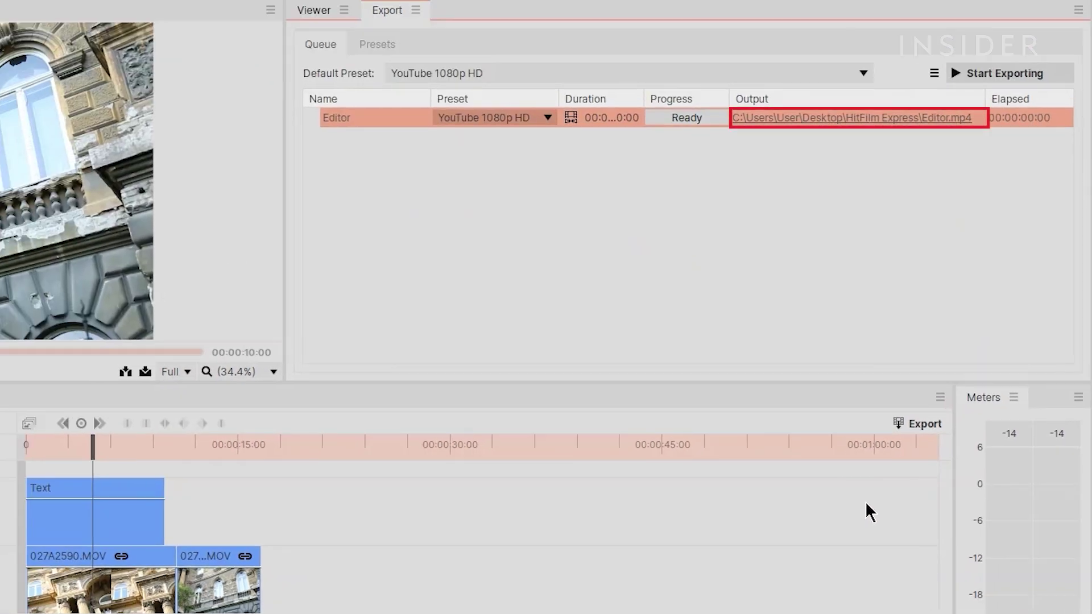
click(807, 121)
text(MyNewVideoV1)
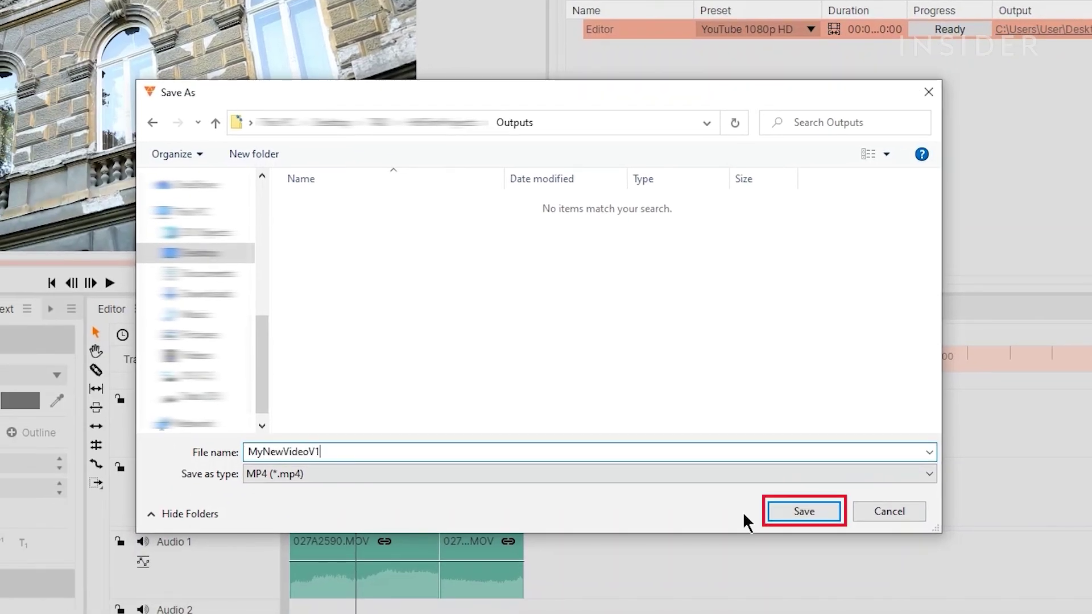
click(803, 512)
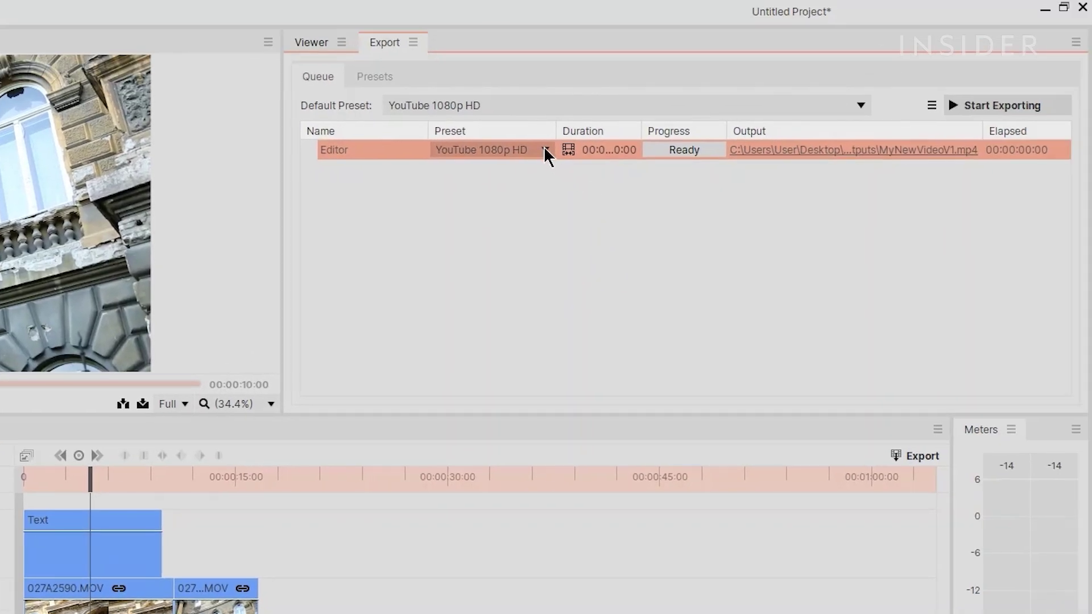
Create an MPEG-4 preset named MyNewPreset2021, assign it to the job, and start exporting
click(544, 149)
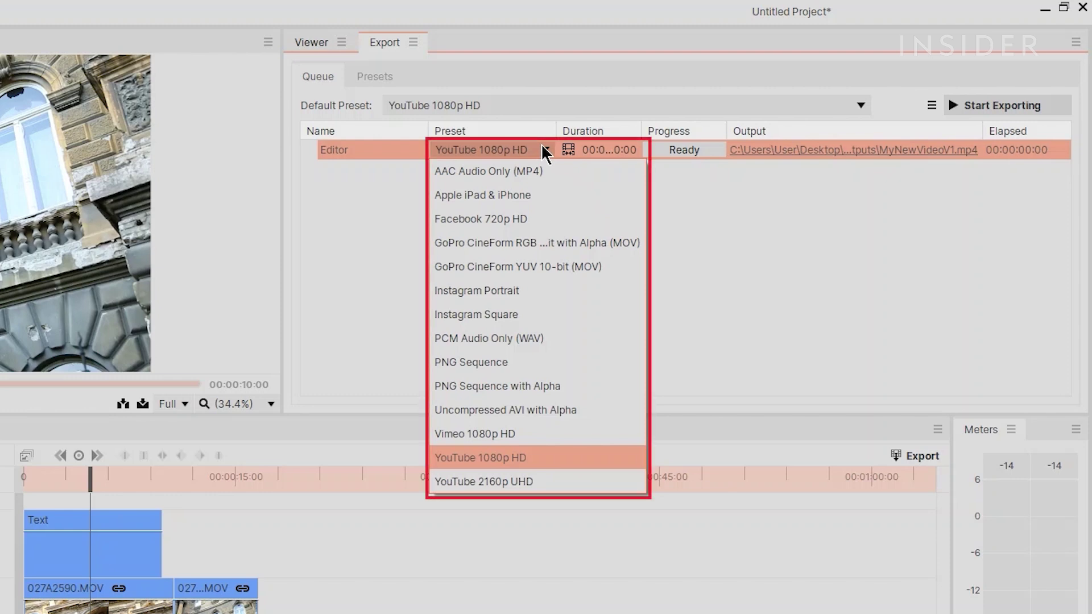
click(446, 105)
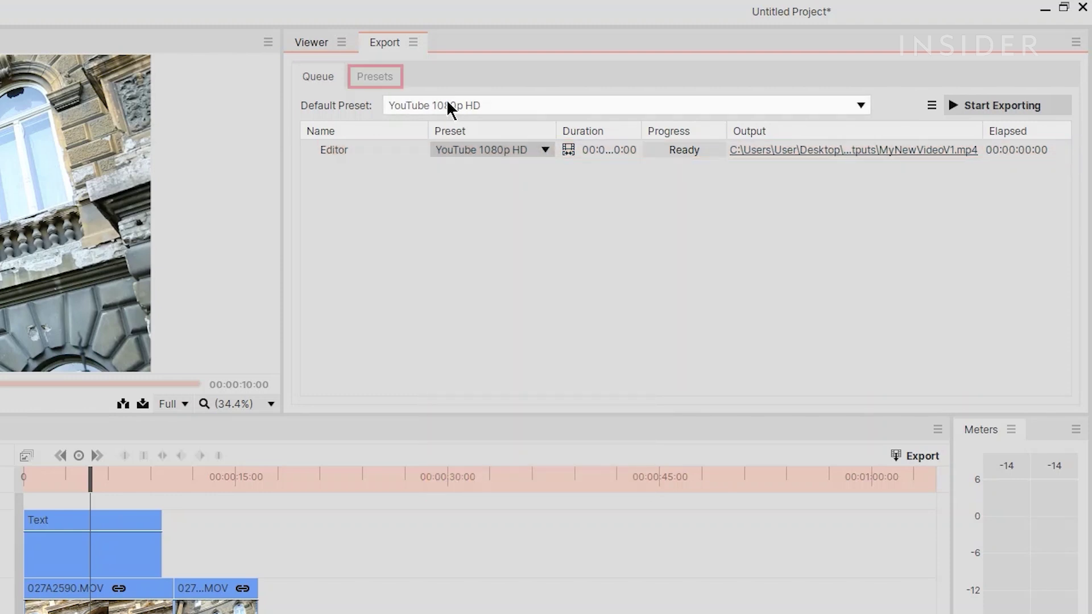
click(376, 84)
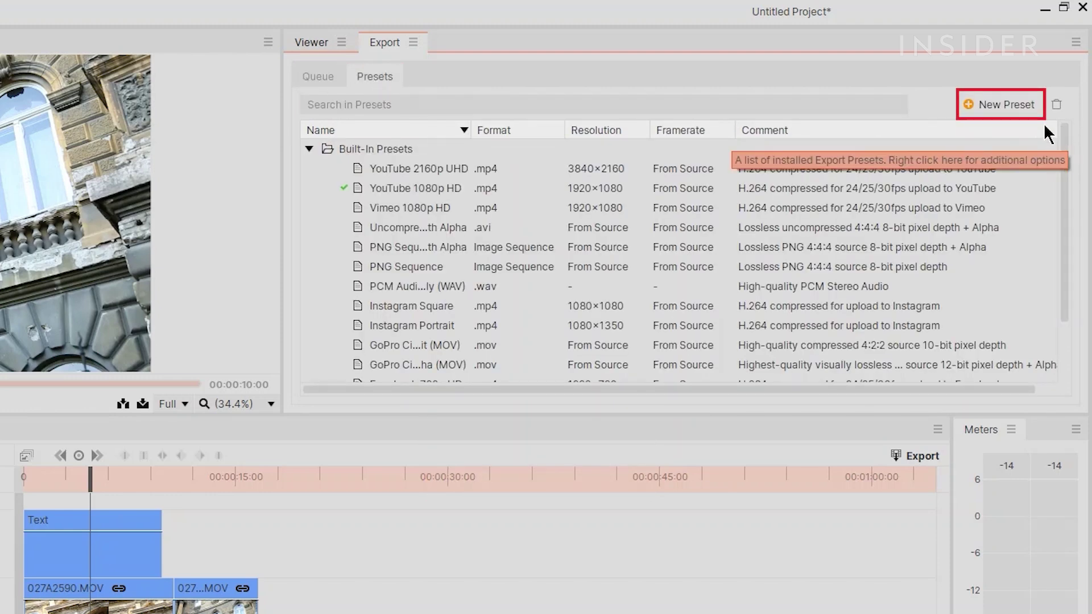
click(1007, 104)
click(1000, 127)
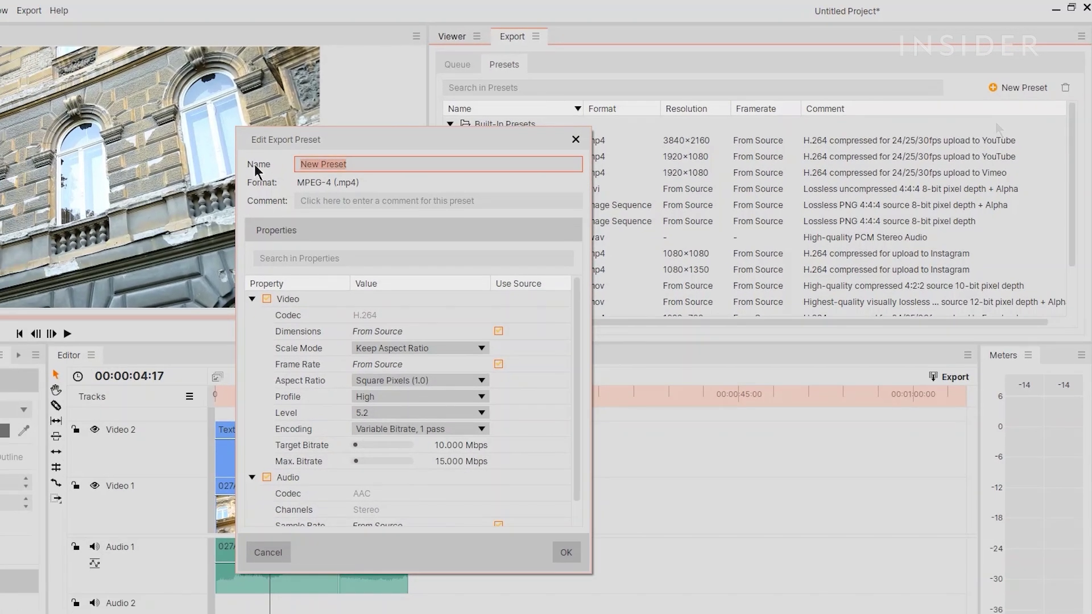
text(MyNewPreset2021)
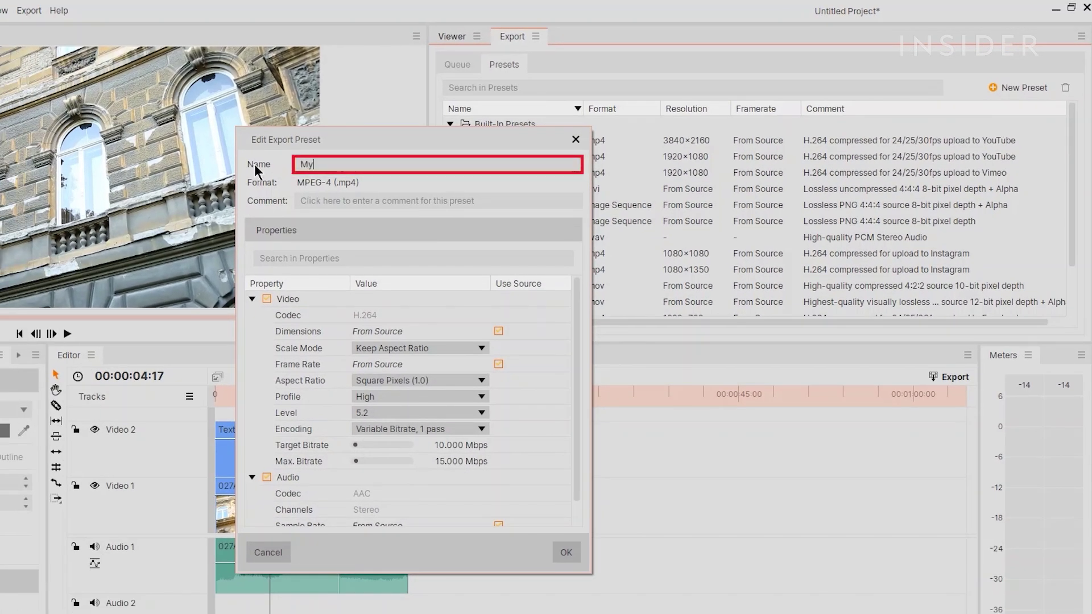
click(563, 552)
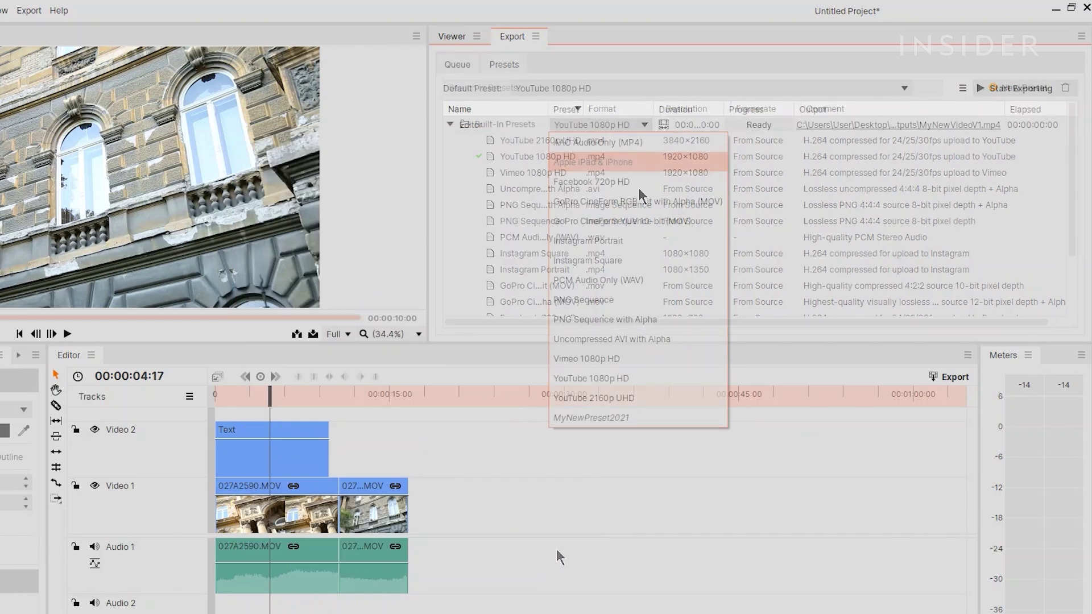
click(629, 419)
click(1027, 90)
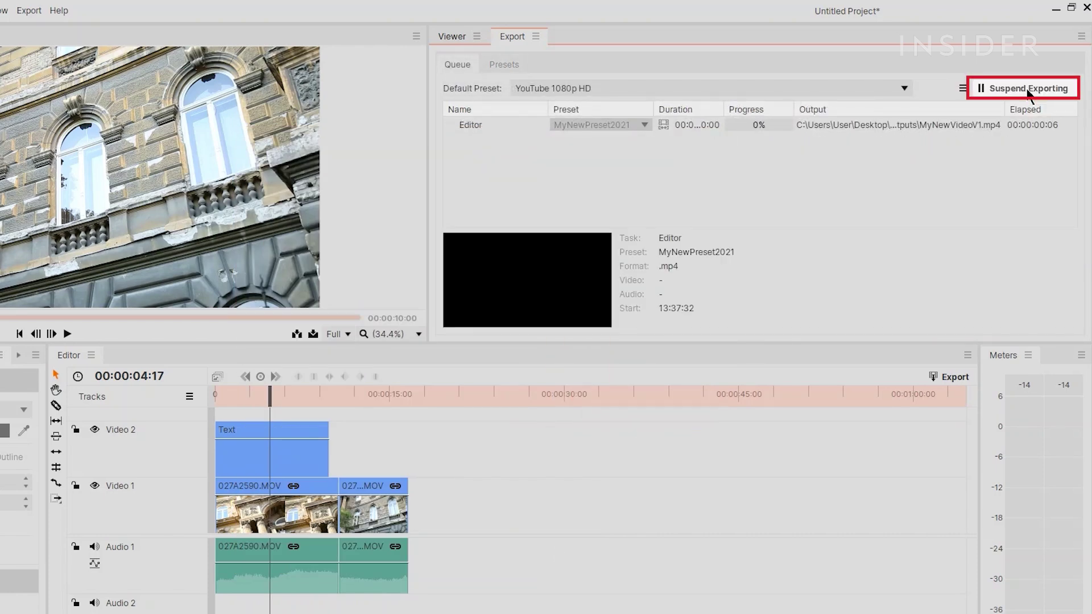